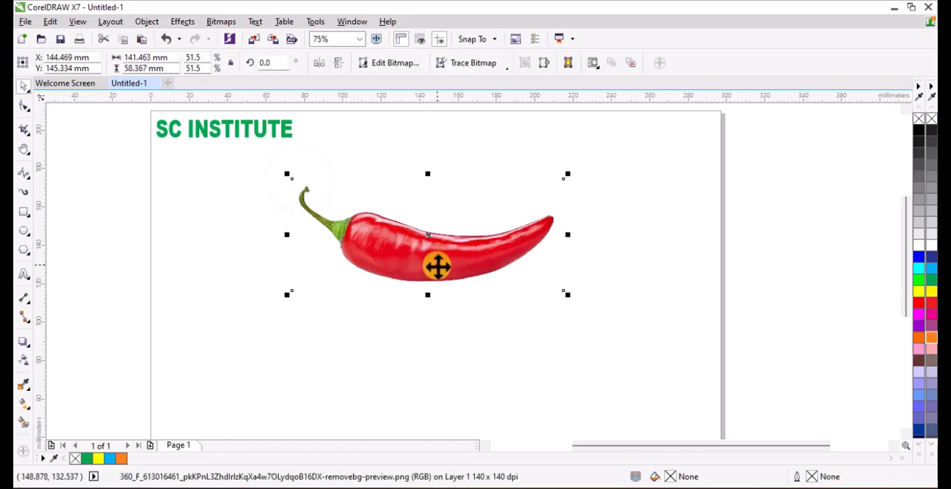
# Move the chilli image down about 17 mm and add a 297 x 210 mm rectangle covering the page.
pyautogui.moveTo(435, 263); pyautogui.dragTo(438, 295)
pyautogui.click(433, 169)
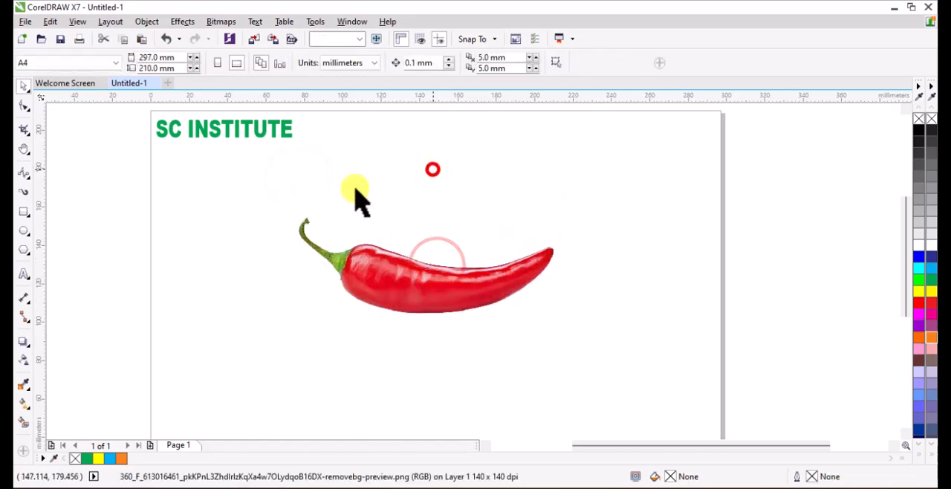
pyautogui.doubleClick(24, 212)
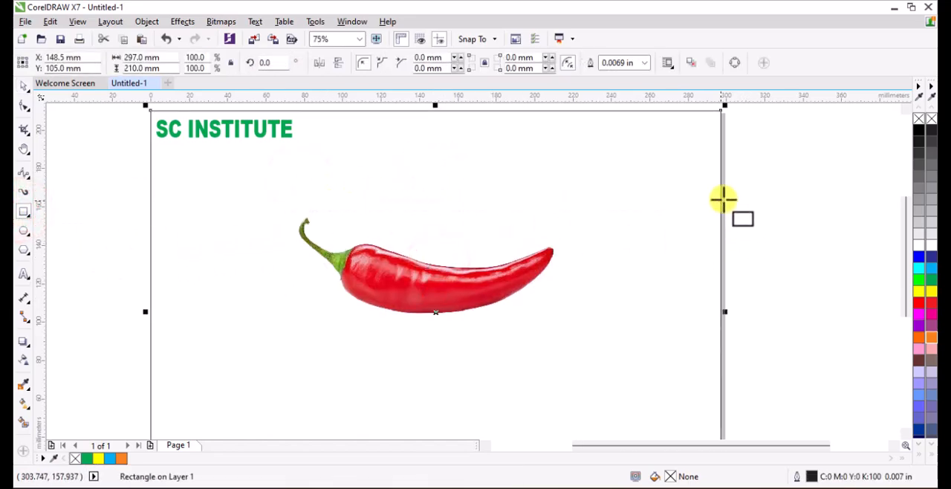
# Give the page rectangle an elliptical fountain fill with a white centre and light grey outer colour.
pyautogui.click(27, 406)
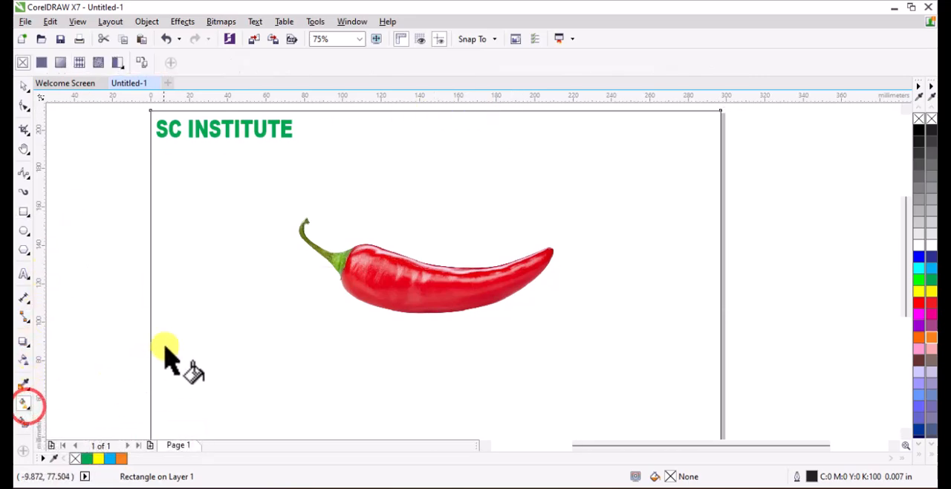
pyautogui.click(59, 63)
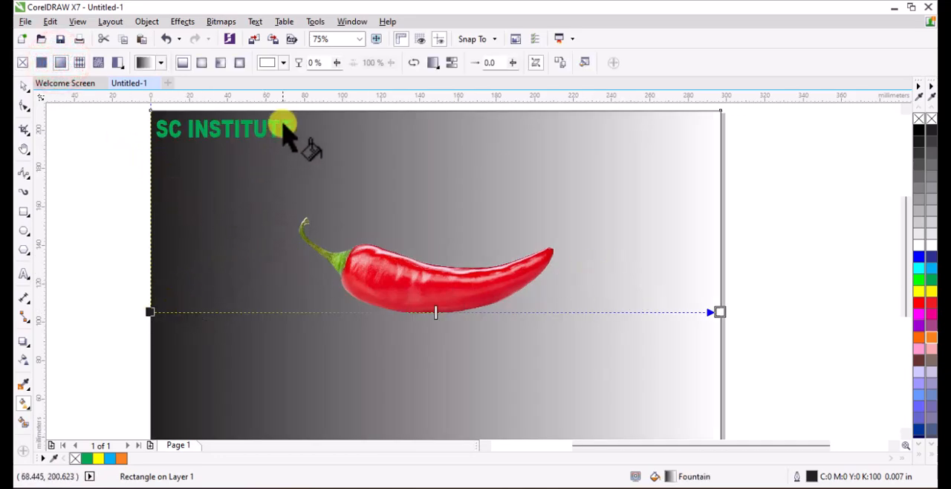
pyautogui.click(201, 63)
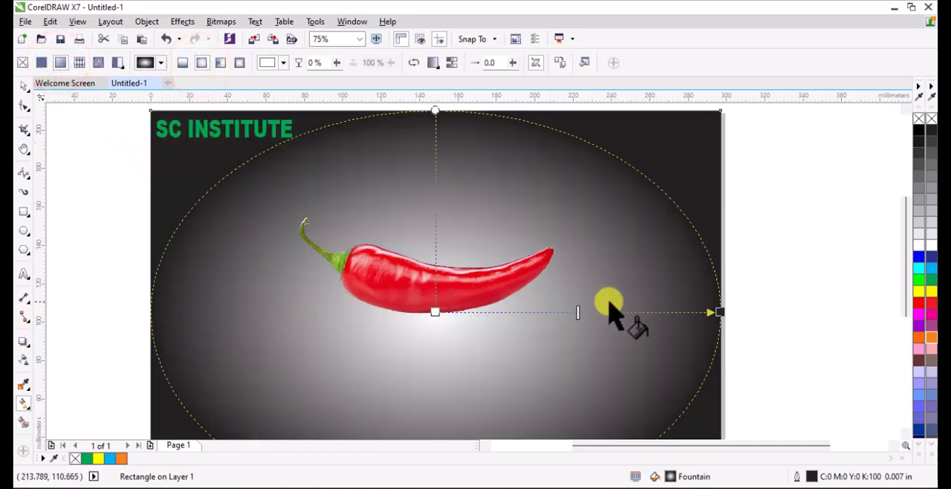
pyautogui.click(717, 309)
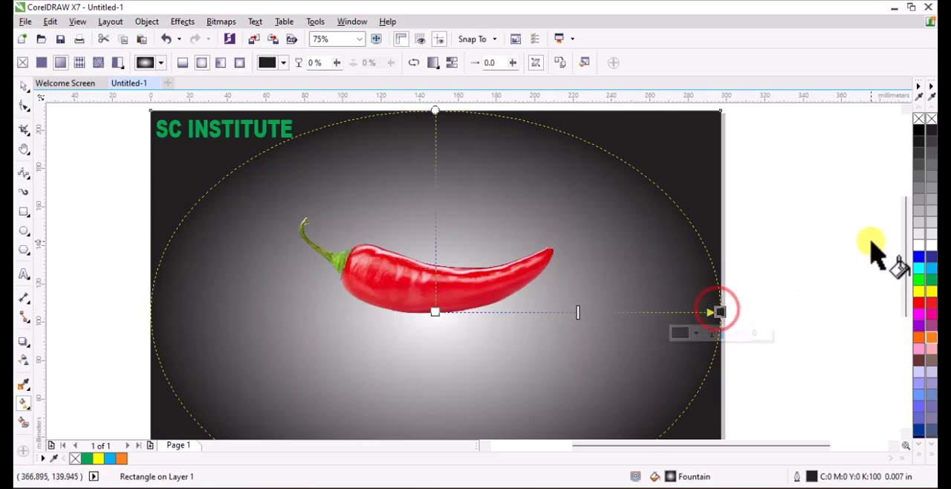
pyautogui.click(919, 220)
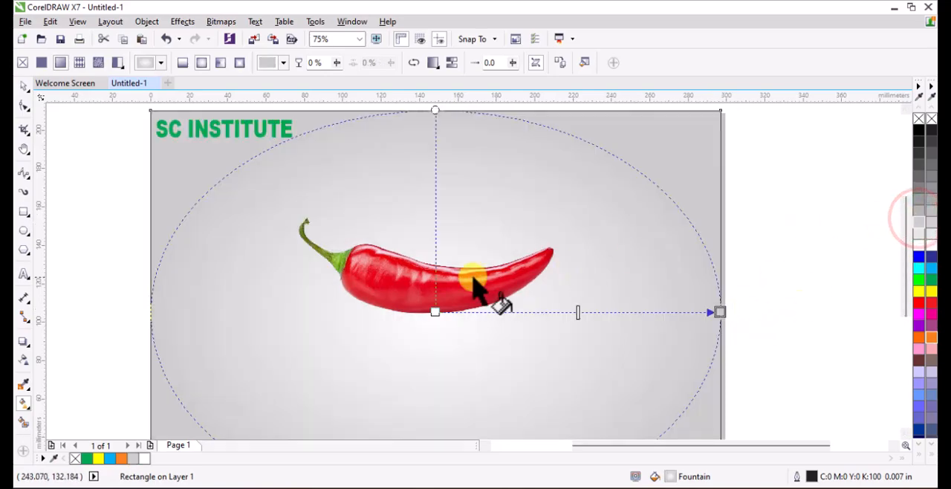
pyautogui.click(23, 86)
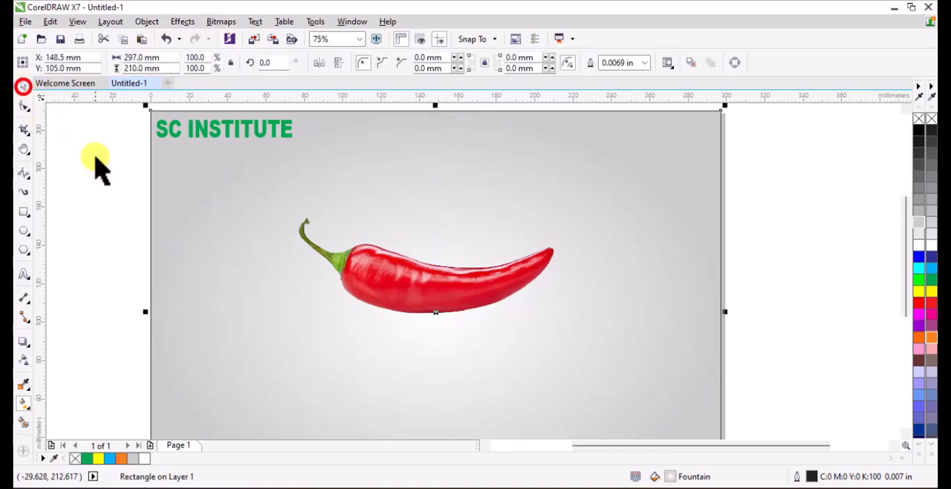
pyautogui.click(123, 168)
# Enlarge the chilli image proportionally to about 163 x 67 mm and shift it about 11 mm left.
pyautogui.scroll(-2, 501, 302)
pyautogui.scroll(2, 499, 301)
pyautogui.scroll(-2, 377, 278)
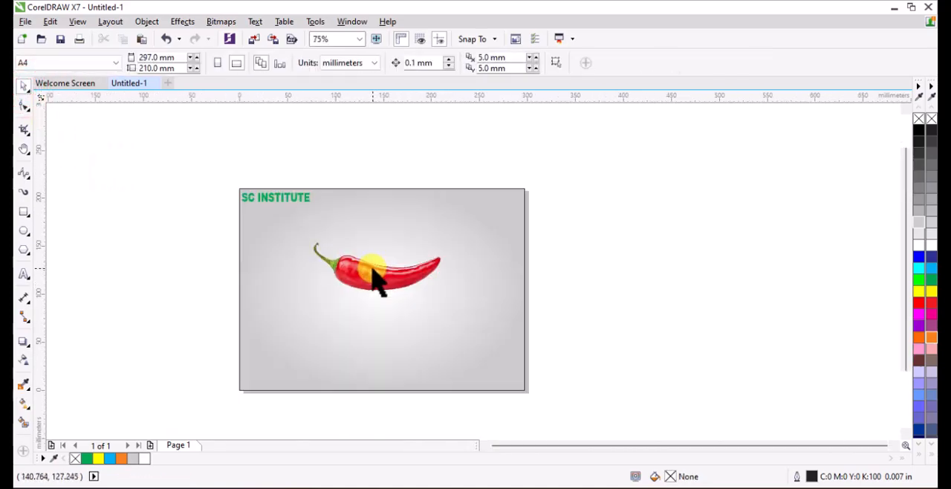
pyautogui.click(401, 289)
pyautogui.scroll(2, 446, 290)
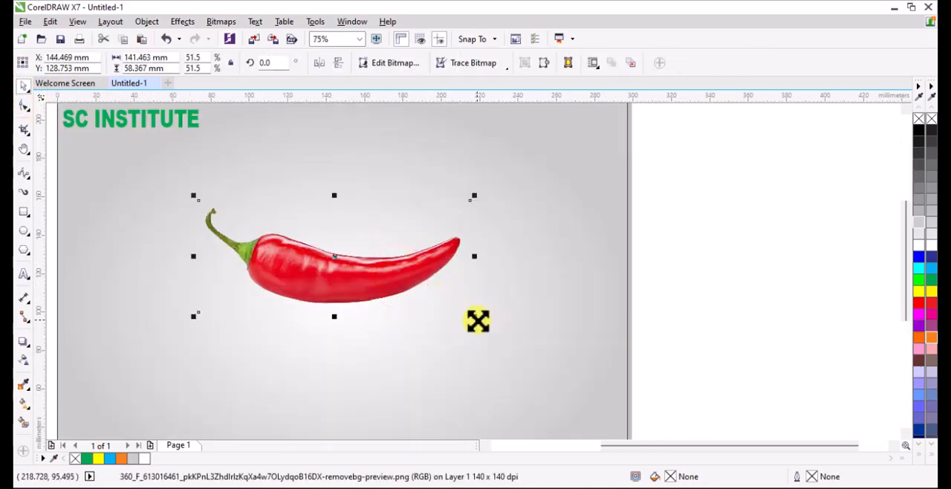
pyautogui.moveTo(478, 320); pyautogui.dragTo(497, 343)
pyautogui.scroll(-2, 325, 272)
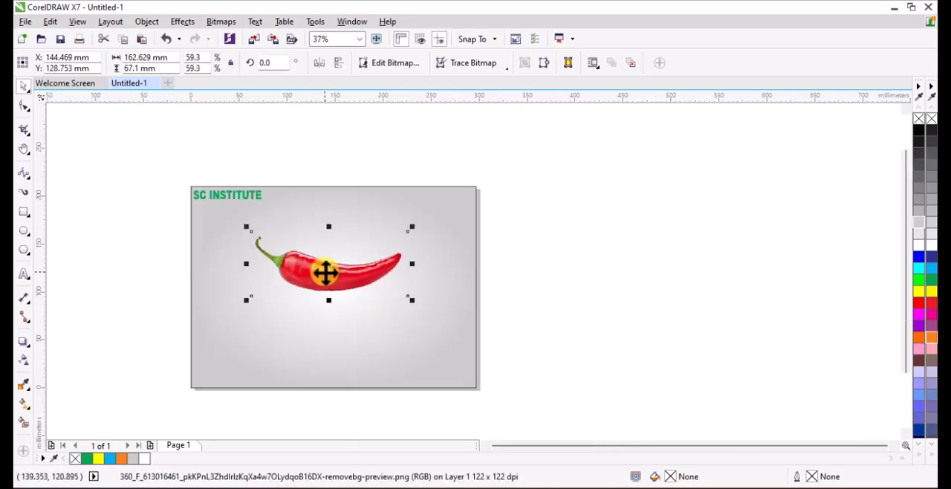
pyautogui.moveTo(362, 276); pyautogui.dragTo(351, 276)
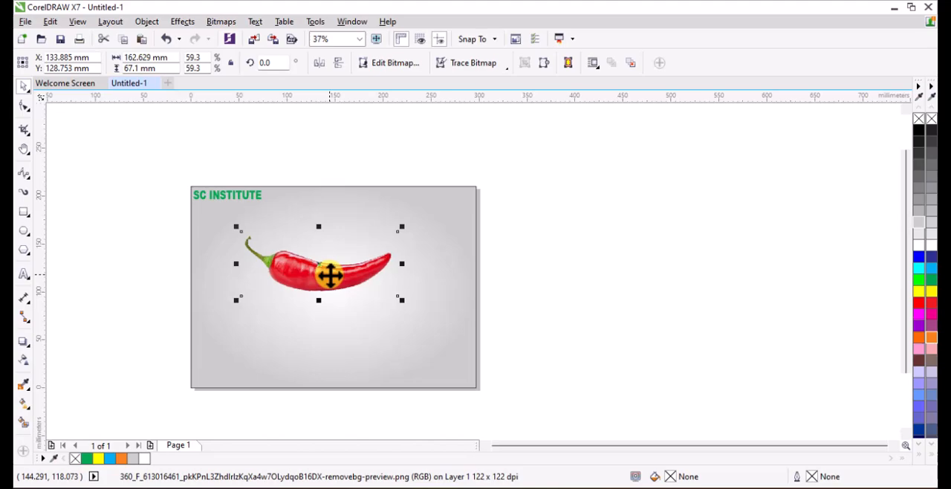
# Paste a copy of the chilli image and place it about 67 mm directly below the original.
pyautogui.click(144, 38)
pyautogui.moveTo(293, 274); pyautogui.dragTo(294, 335)
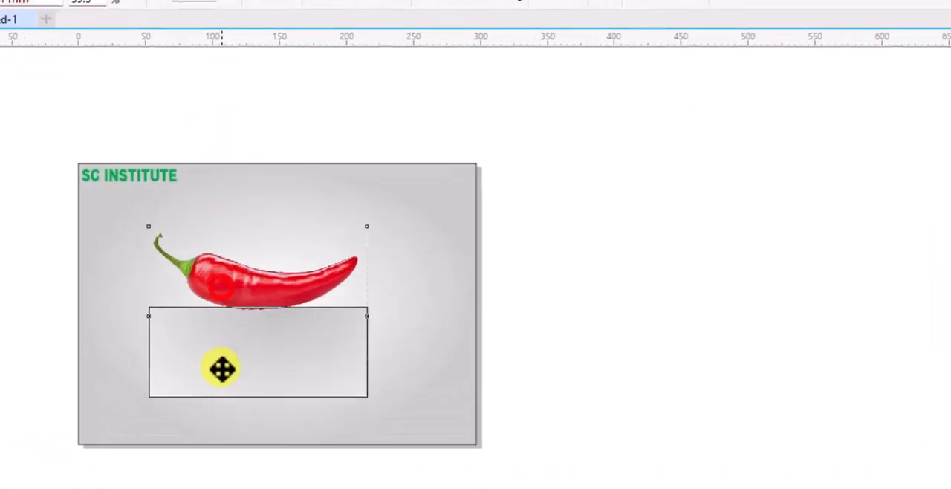
pyautogui.moveTo(223, 369); pyautogui.dragTo(216, 385)
# Outline-trace the lower chilli bitmap as Clipart with maximum detail and smoothing 57, keeping the original image.
pyautogui.rightClick(286, 385)
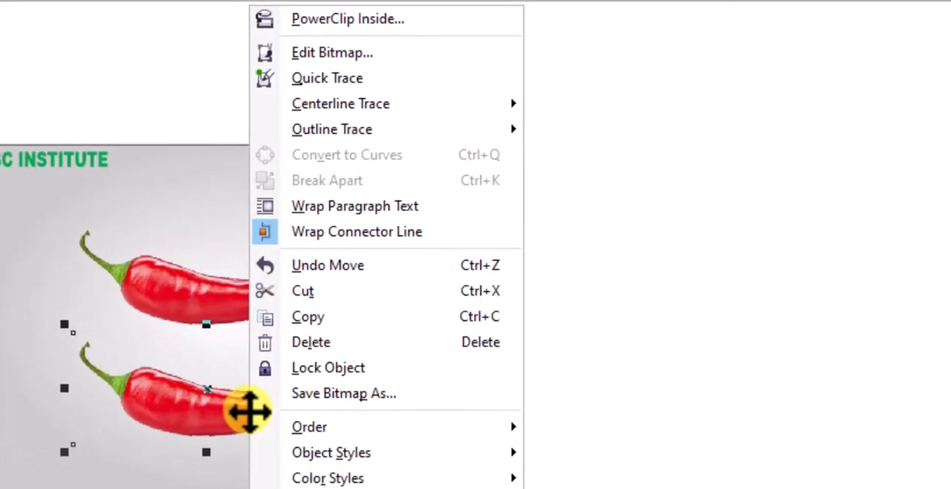
pyautogui.moveTo(316, 137)
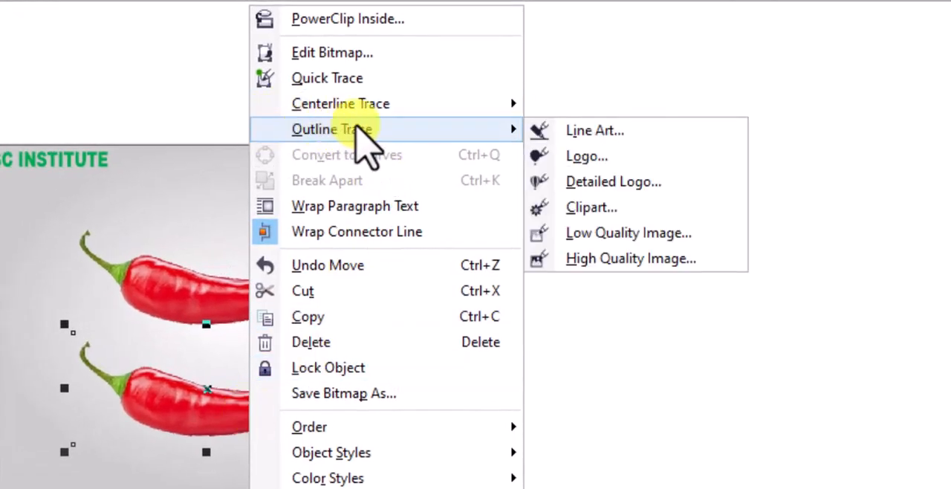
pyautogui.click(593, 214)
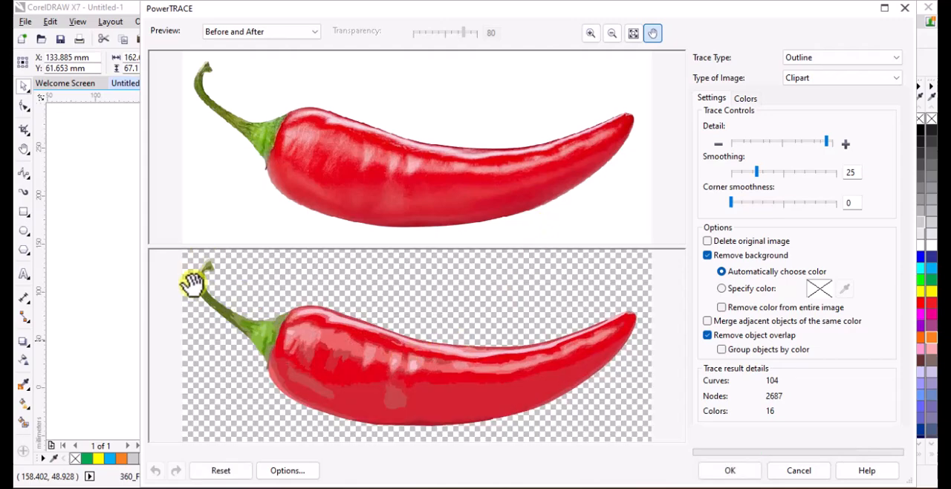
pyautogui.moveTo(826, 144); pyautogui.dragTo(835, 143)
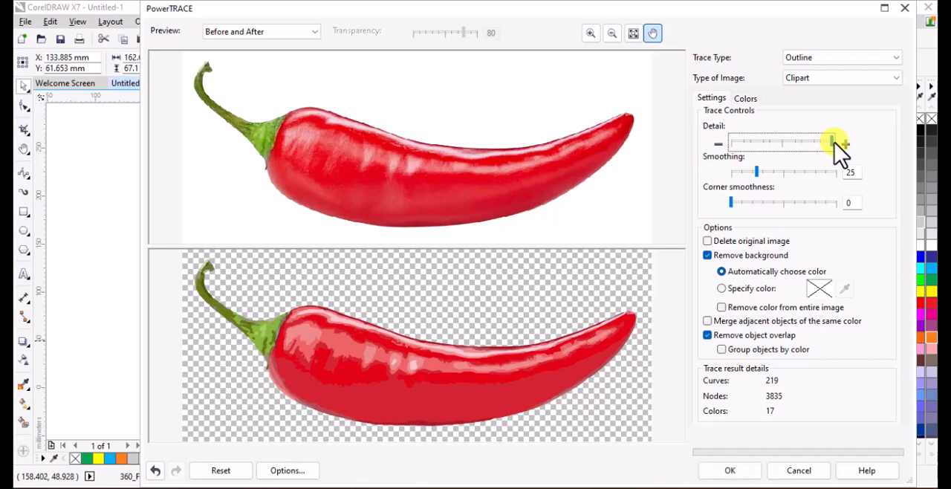
pyautogui.click(770, 174)
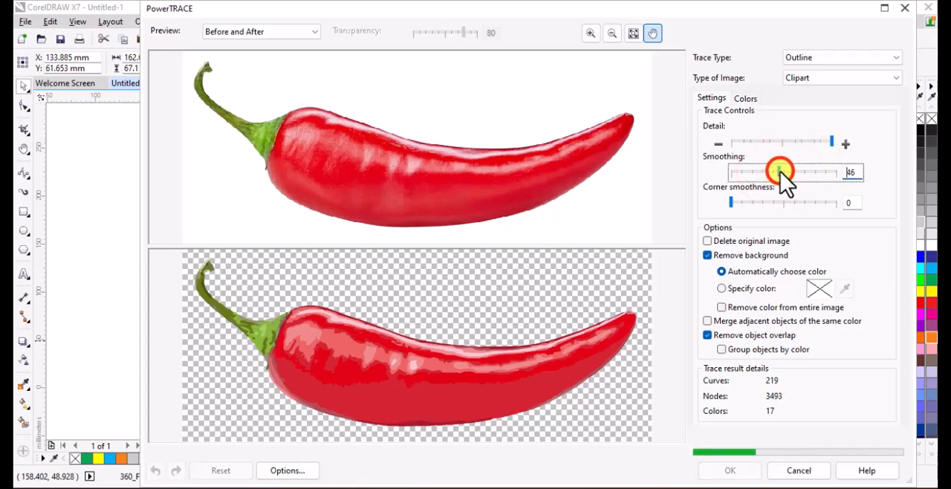
pyautogui.moveTo(780, 172); pyautogui.dragTo(750, 187)
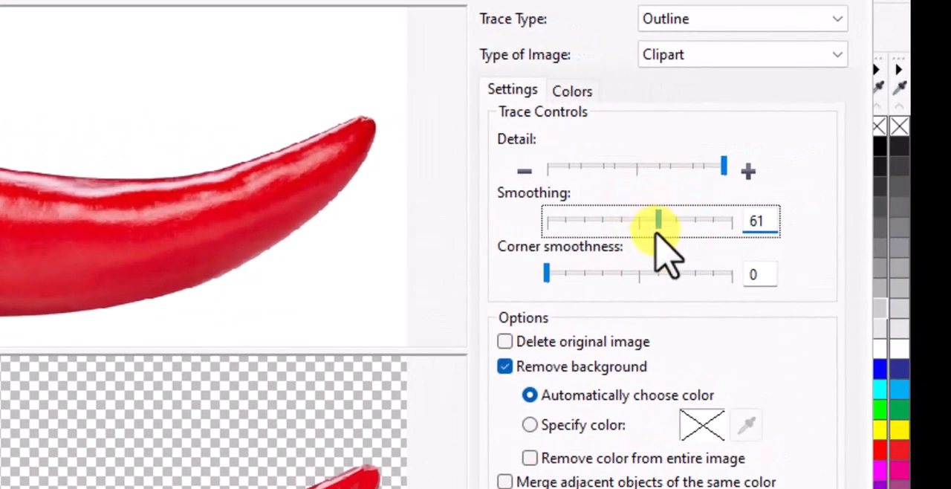
pyautogui.moveTo(658, 220); pyautogui.dragTo(651, 220)
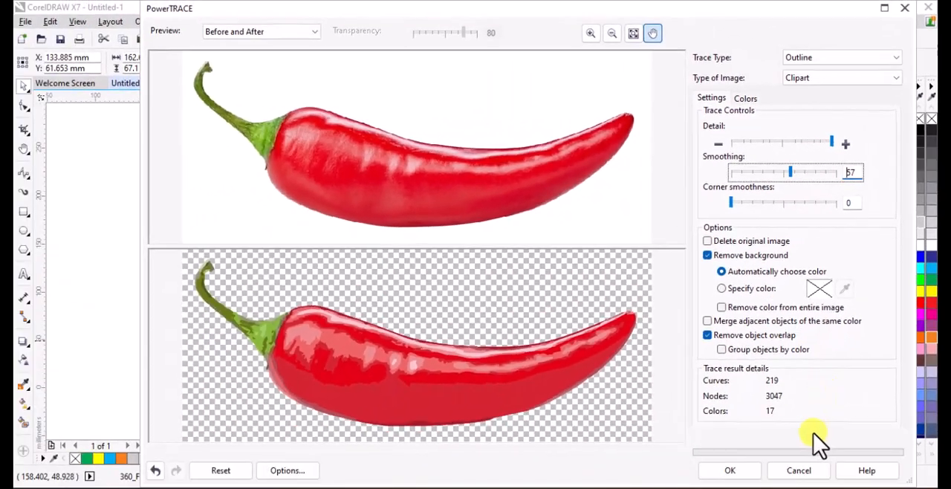
pyautogui.click(730, 471)
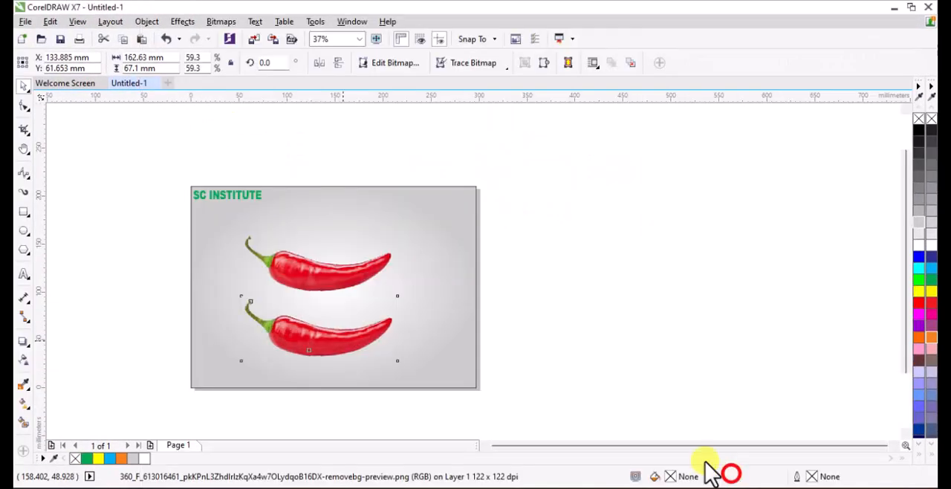
# Delete the duplicate chilli bitmap under the trace and place the traced group below the original chilli.
pyautogui.moveTo(440, 344); pyautogui.dragTo(442, 342)
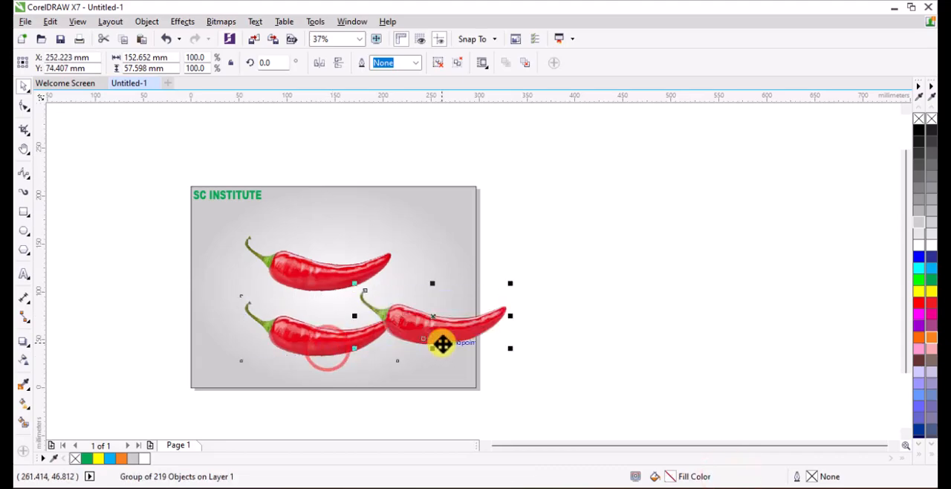
pyautogui.scroll(2, 436, 327)
pyautogui.click(290, 353)
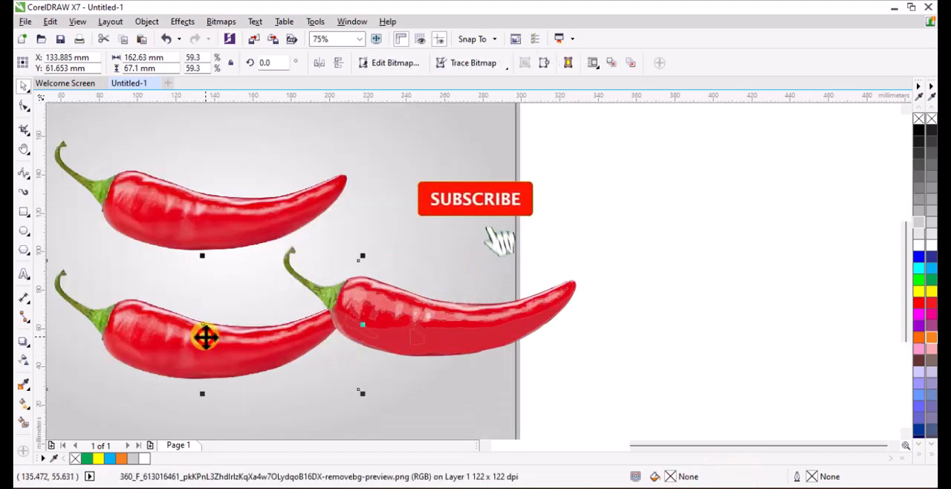
pyautogui.press('Delete')
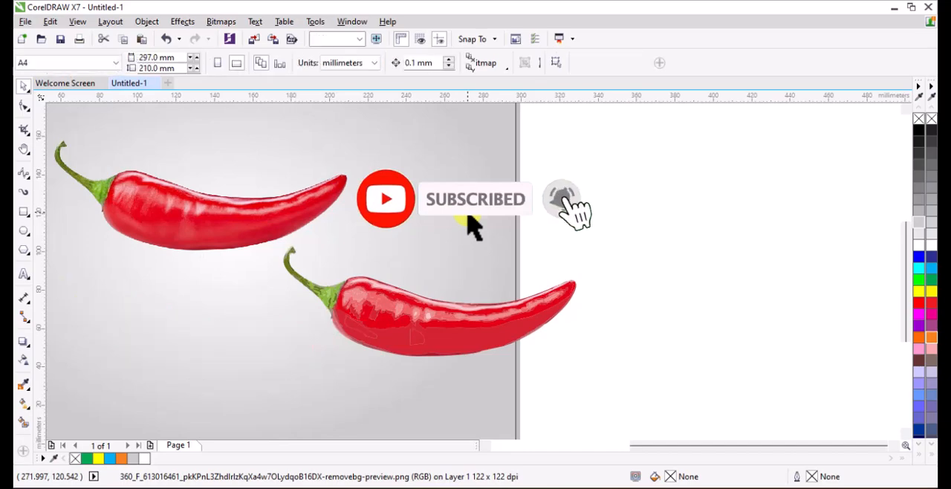
pyautogui.click(398, 318)
pyautogui.moveTo(398, 318)
pyautogui.mouseDown()
pyautogui.moveTo(304, 368)
pyautogui.moveTo(215, 369)
pyautogui.moveTo(243, 367)
pyautogui.moveTo(237, 359)
pyautogui.mouseUp()
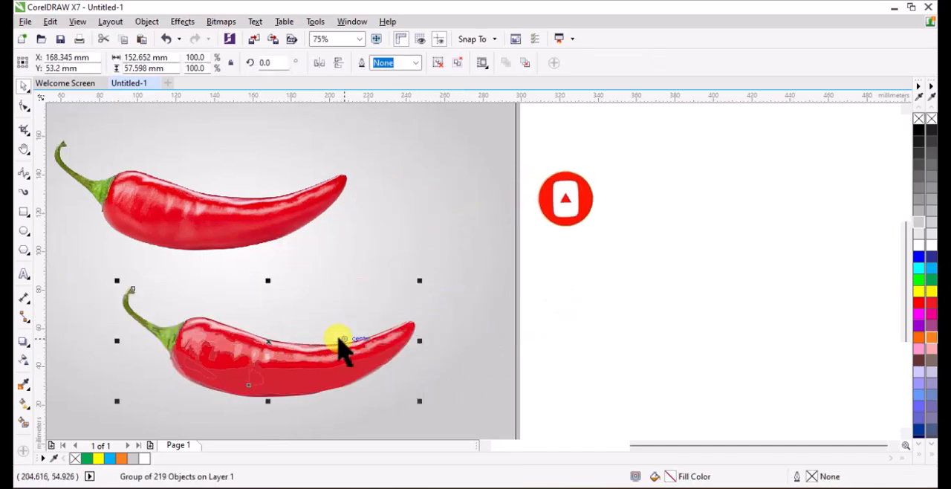
# Ungroup all objects of the traced chilli, reselect them together and create a boundary outline around them.
pyautogui.rightClick(338, 356)
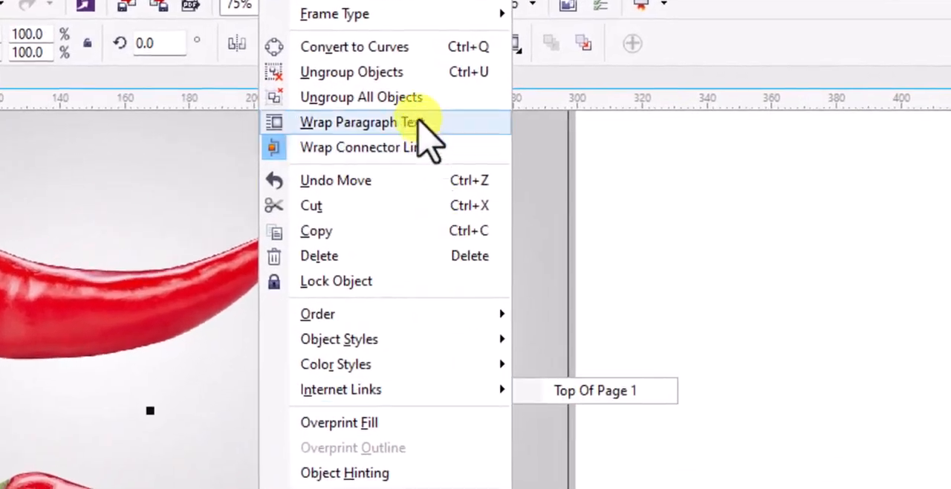
pyautogui.click(356, 96)
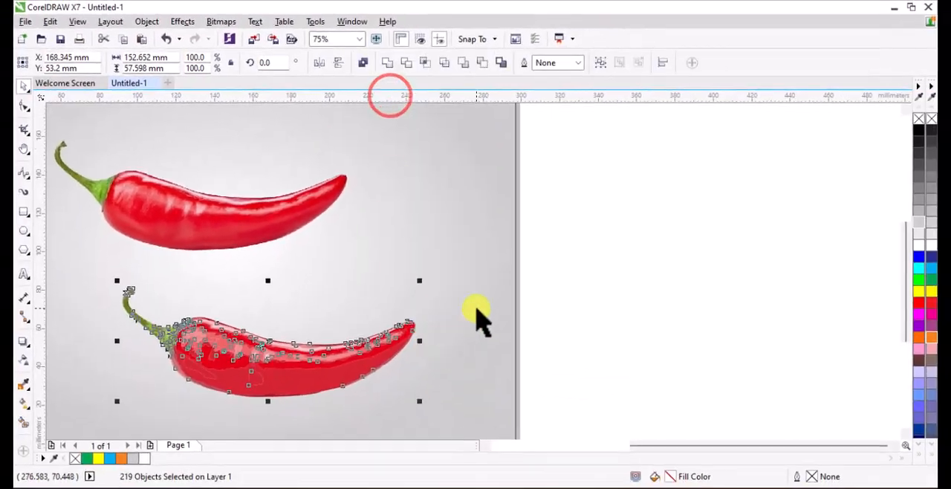
pyautogui.scroll(-2, 478, 314)
pyautogui.click(510, 289)
pyautogui.moveTo(533, 265); pyautogui.dragTo(266, 372)
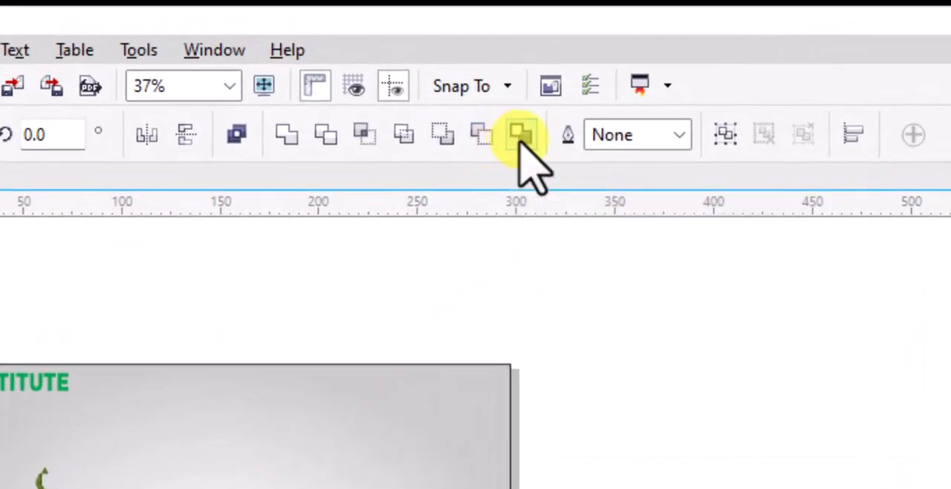
pyautogui.click(520, 134)
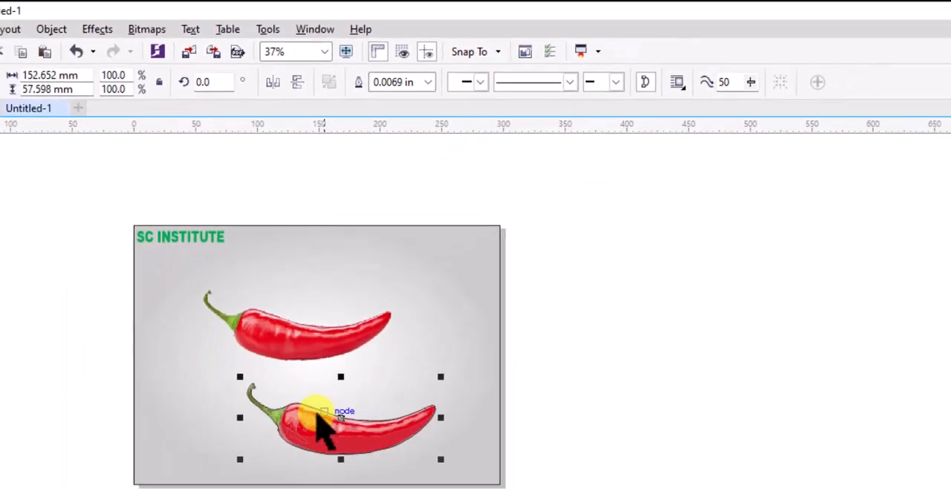
# Draw a B-spline curve about 24 mm tall along the stem-body junction of the traced chilli, extending slightly beyond the outline at both ends.
pyautogui.scroll(3, 290, 309)
pyautogui.scroll(2, 290, 308)
pyautogui.scroll(-3, 279, 290)
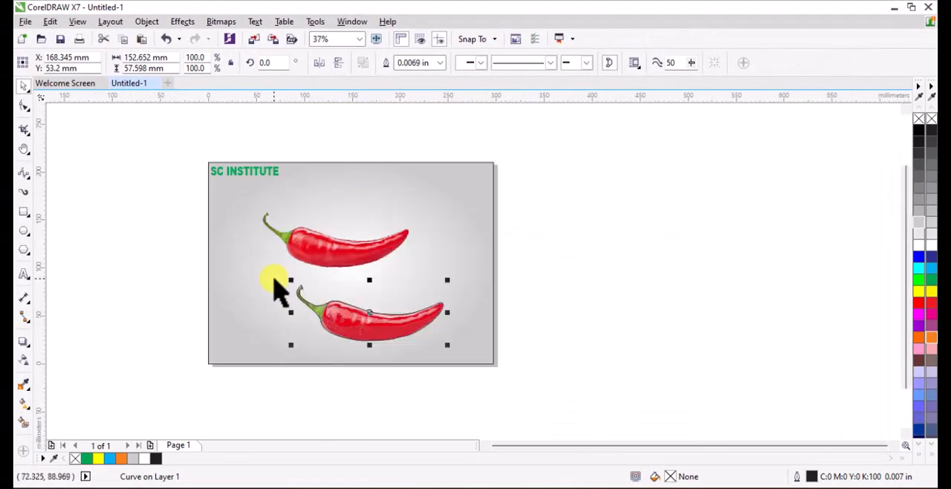
pyautogui.scroll(2, 308, 316)
pyautogui.scroll(4, 353, 353)
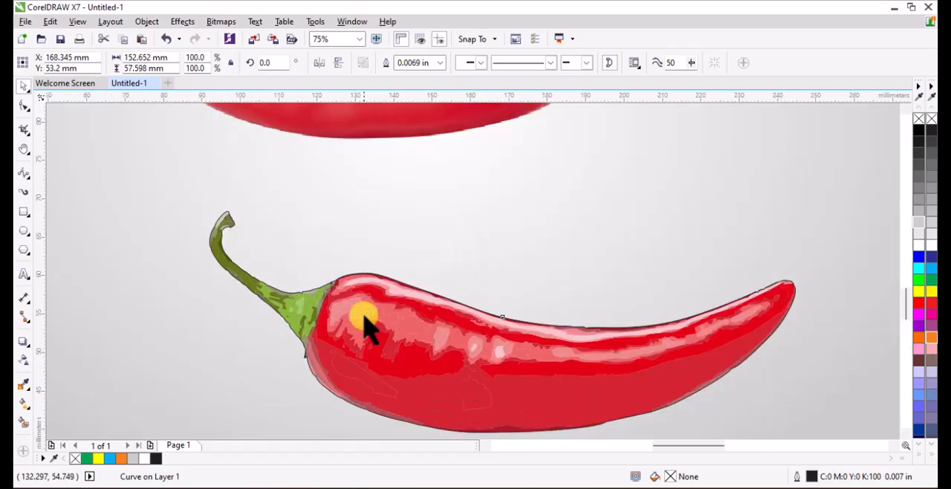
pyautogui.scroll(-2, 342, 245)
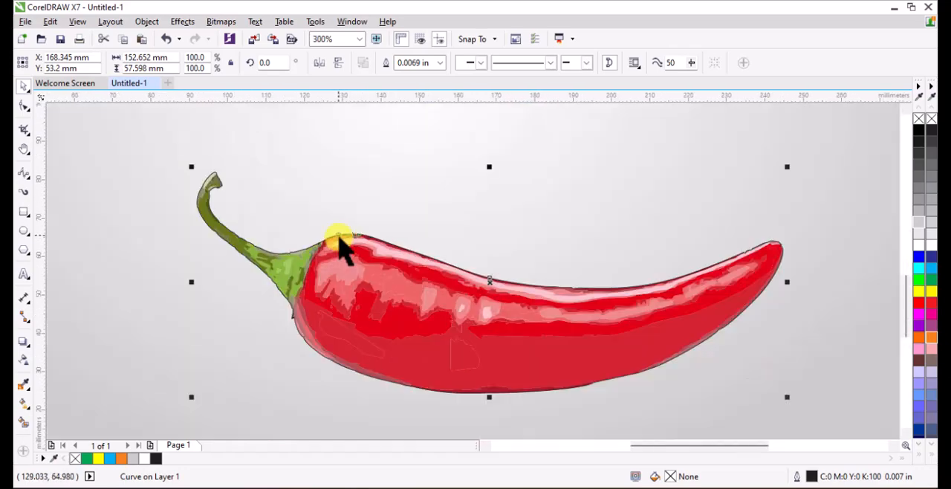
pyautogui.click(31, 180)
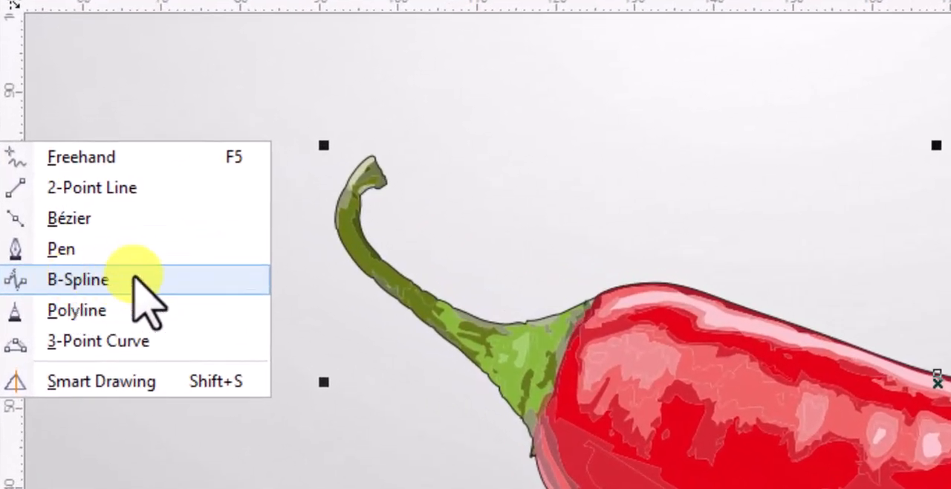
pyautogui.click(98, 233)
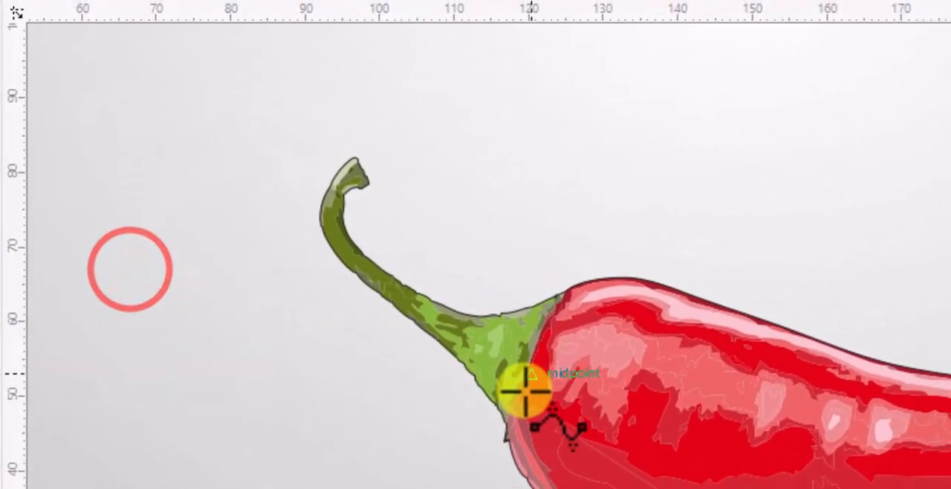
pyautogui.scroll(5, 565, 405)
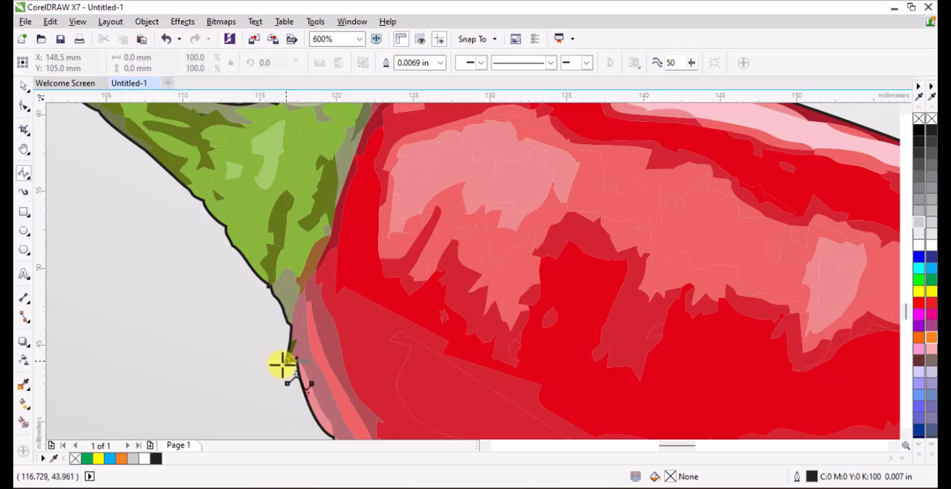
pyautogui.click(271, 389)
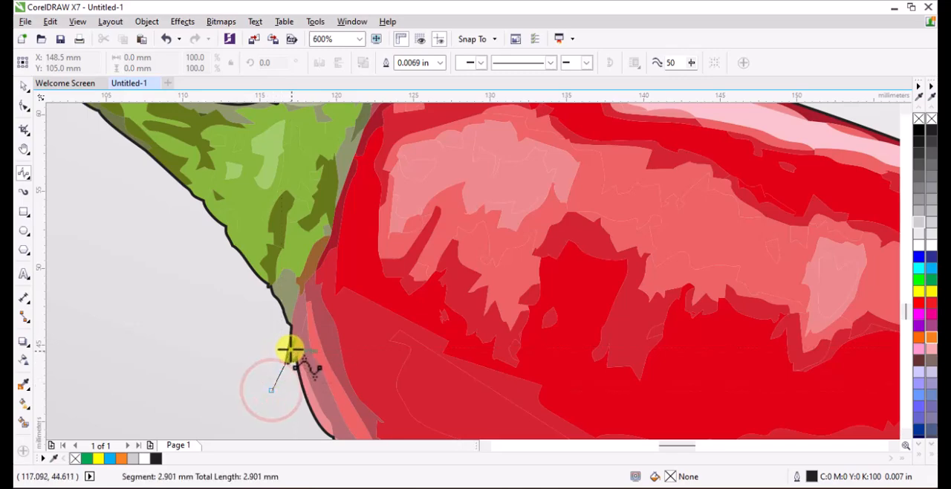
pyautogui.click(290, 346)
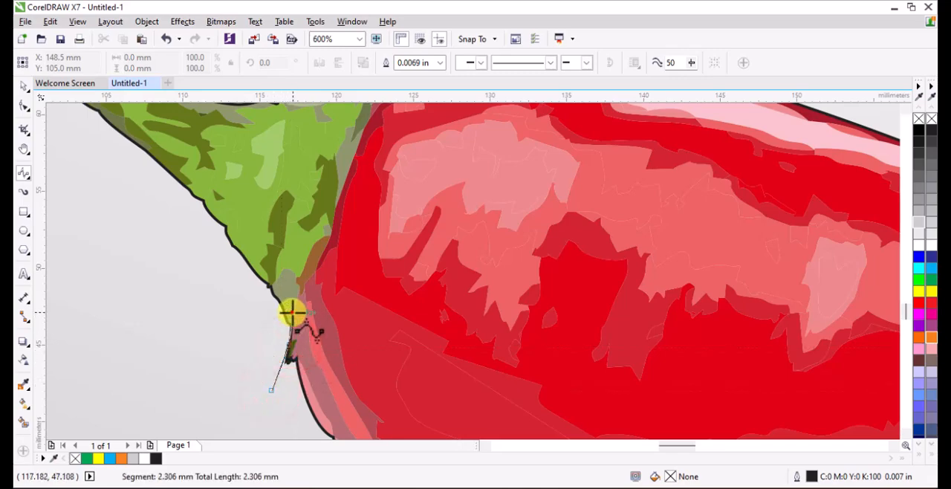
pyautogui.click(291, 313)
pyautogui.click(298, 290)
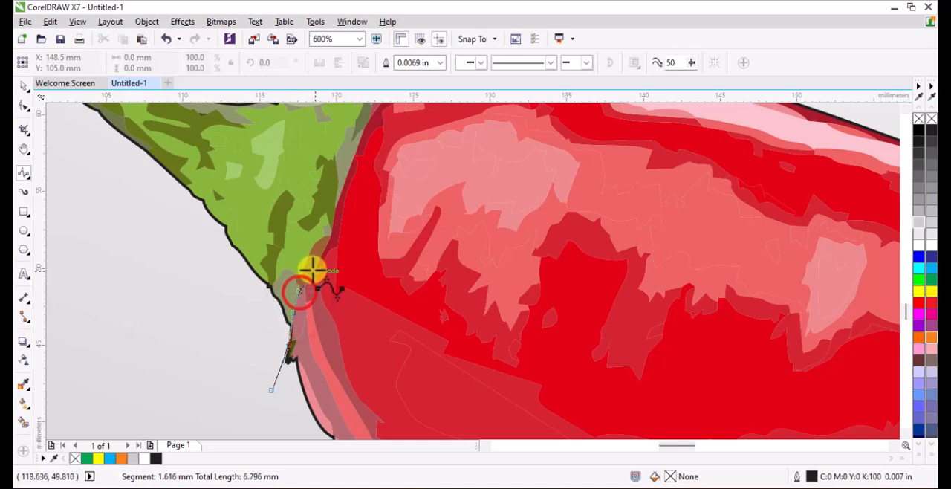
pyautogui.click(315, 269)
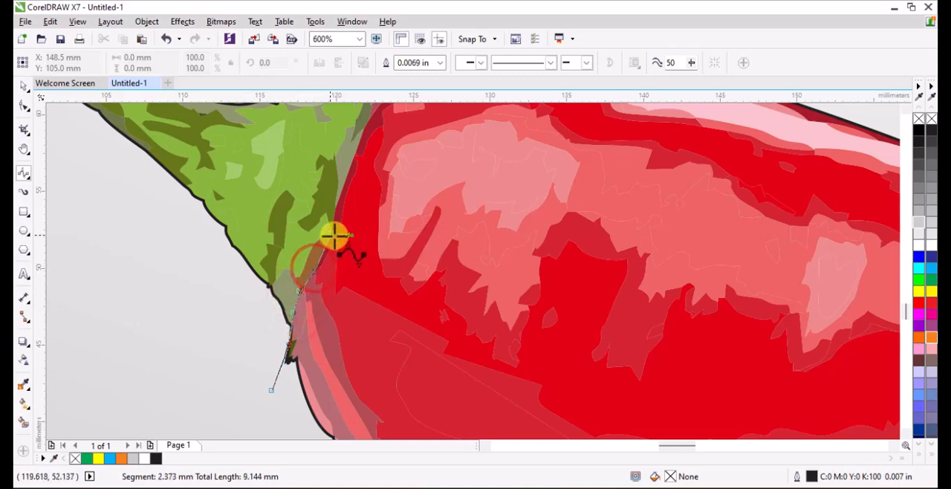
pyautogui.click(328, 232)
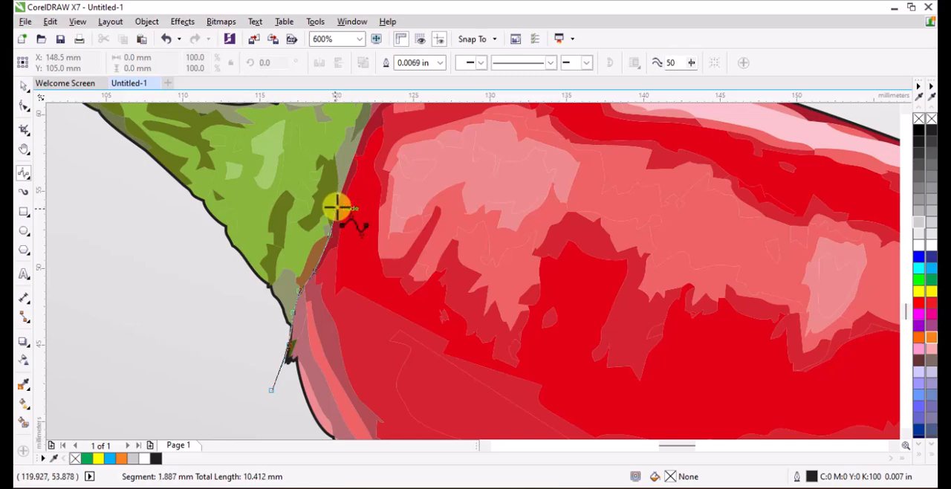
pyautogui.click(359, 132)
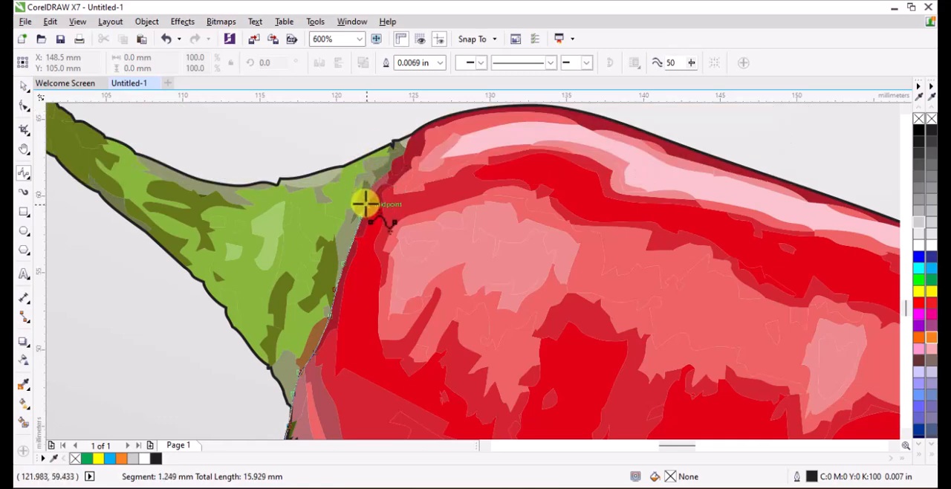
pyautogui.click(371, 186)
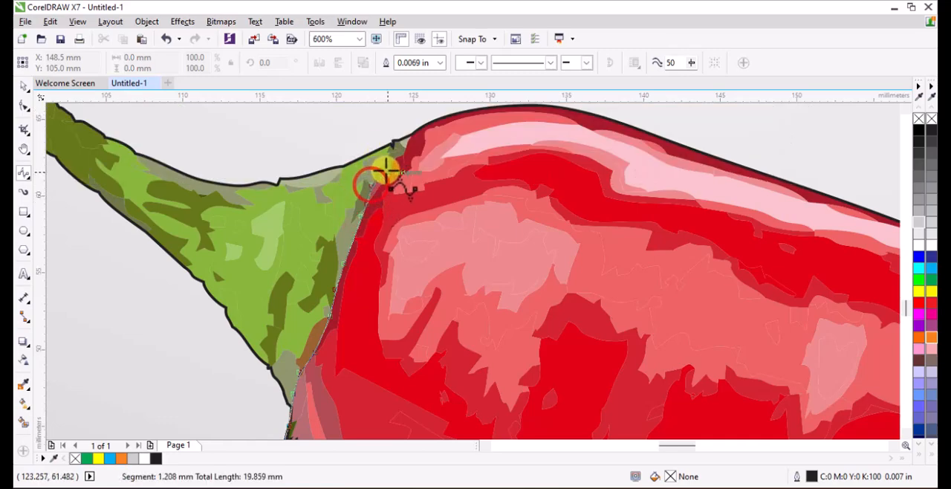
pyautogui.click(403, 152)
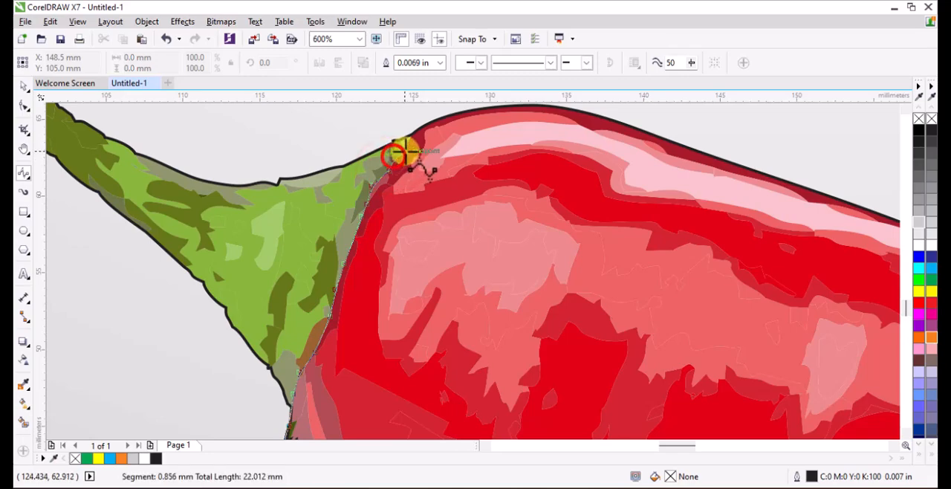
pyautogui.click(417, 131)
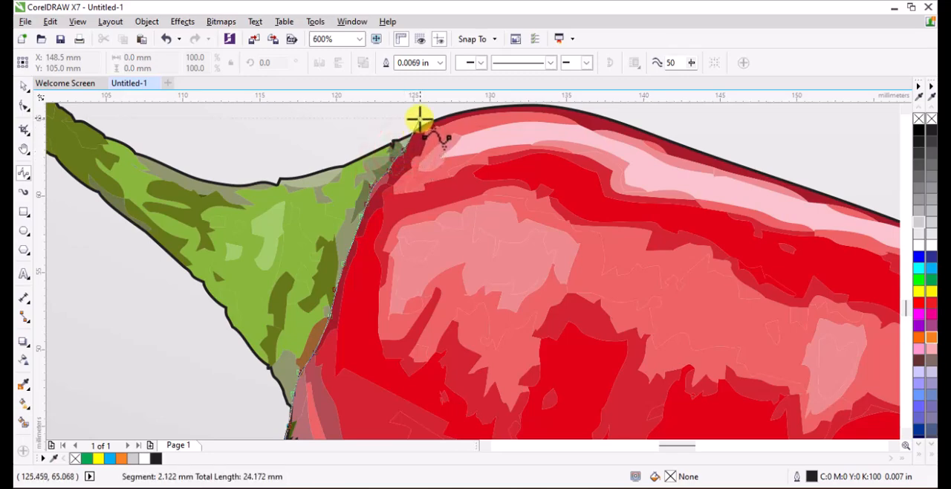
pyautogui.click(418, 119)
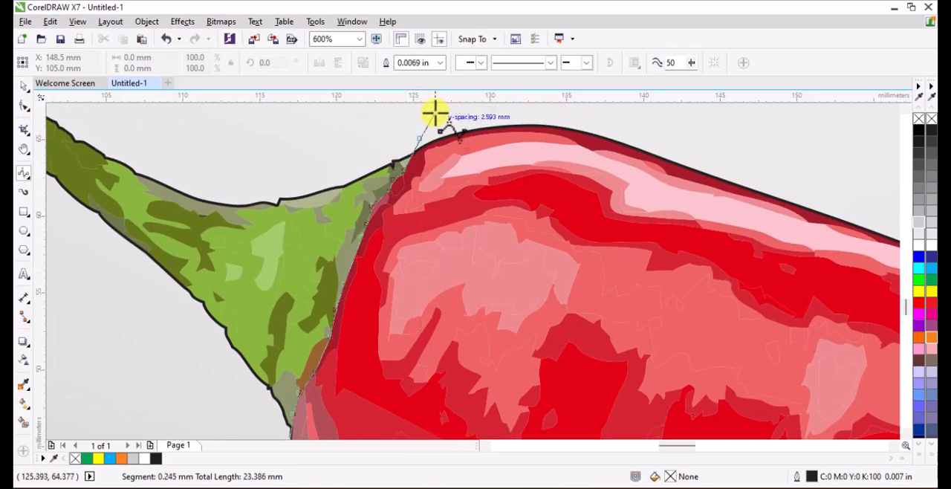
pyautogui.doubleClick(430, 121)
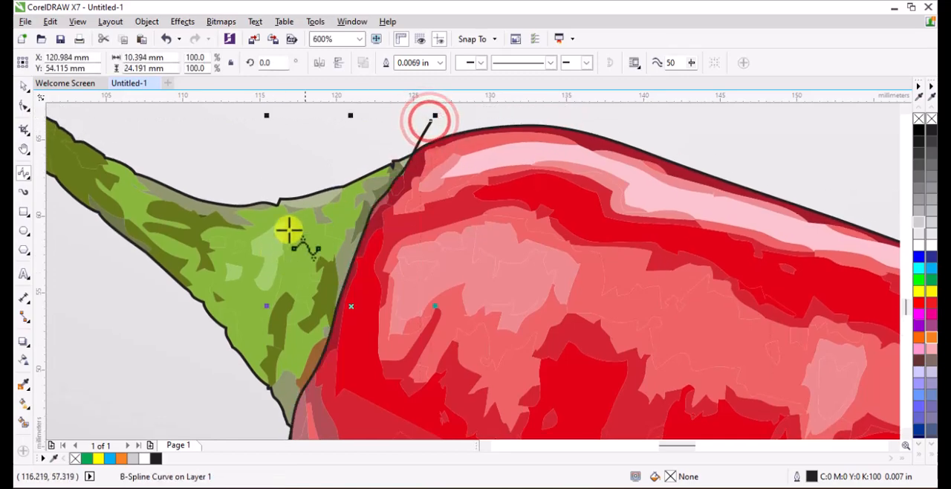
# Duplicate the junction curve and place the copy across the red body near the chilli's tip.
pyautogui.scroll(-2, 240, 208)
pyautogui.scroll(-2, 240, 208)
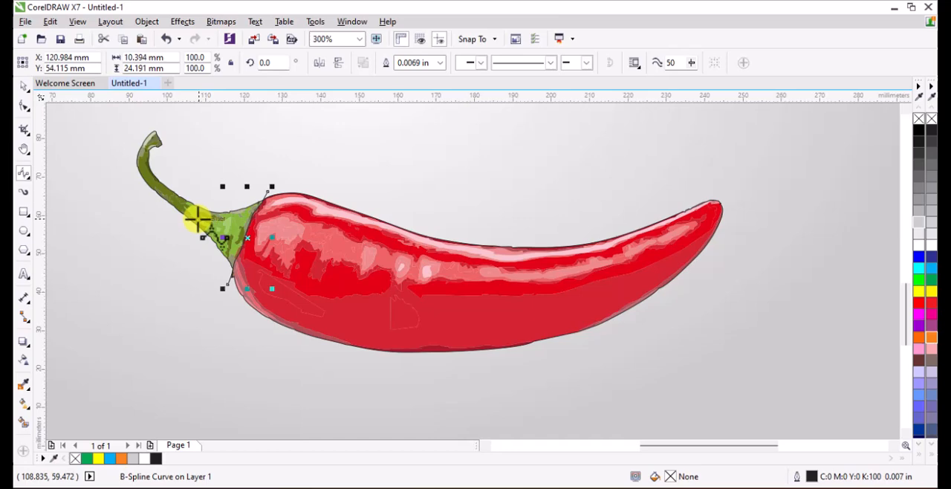
pyautogui.click(28, 88)
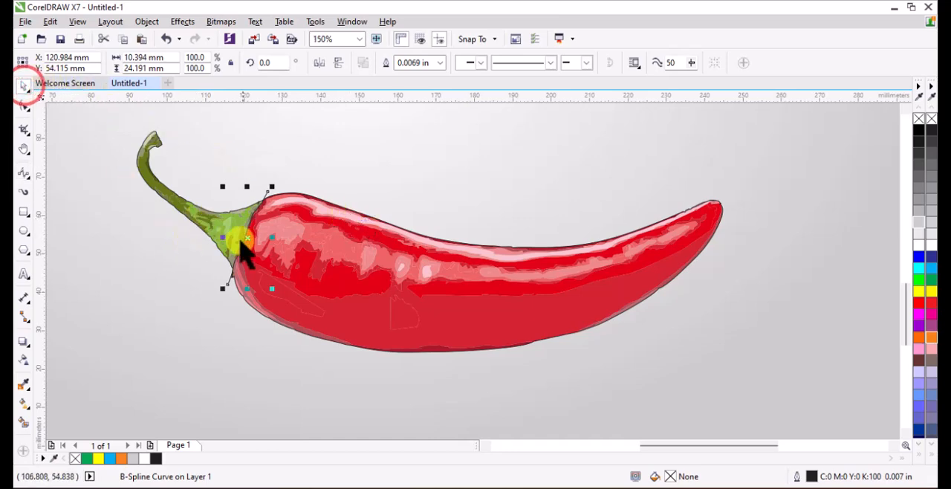
pyautogui.click(162, 297)
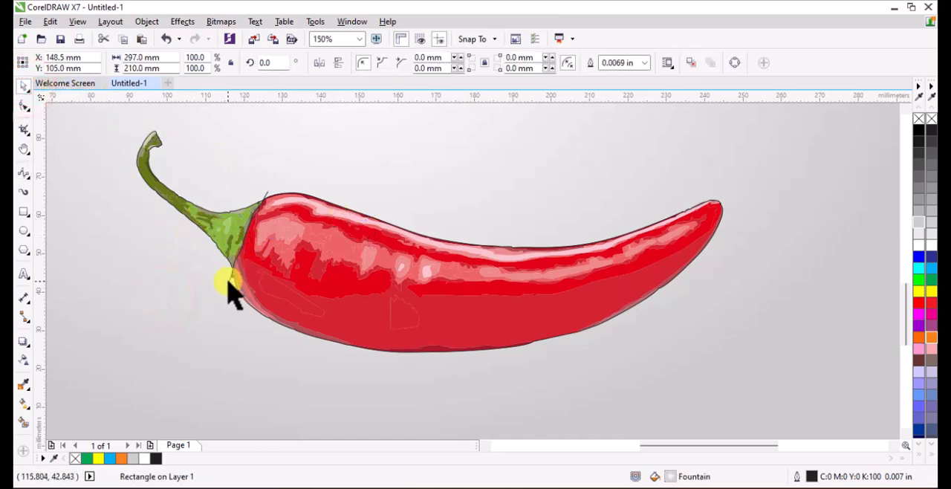
pyautogui.click(229, 286)
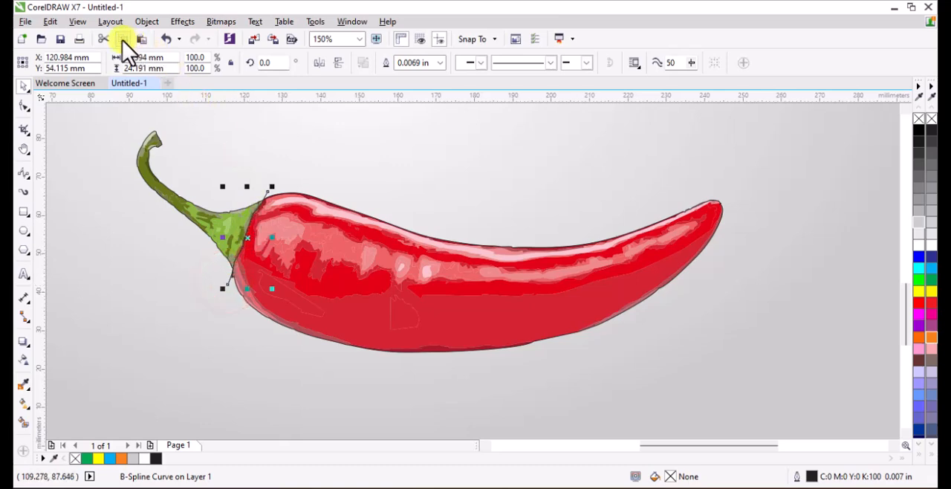
pyautogui.click(141, 38)
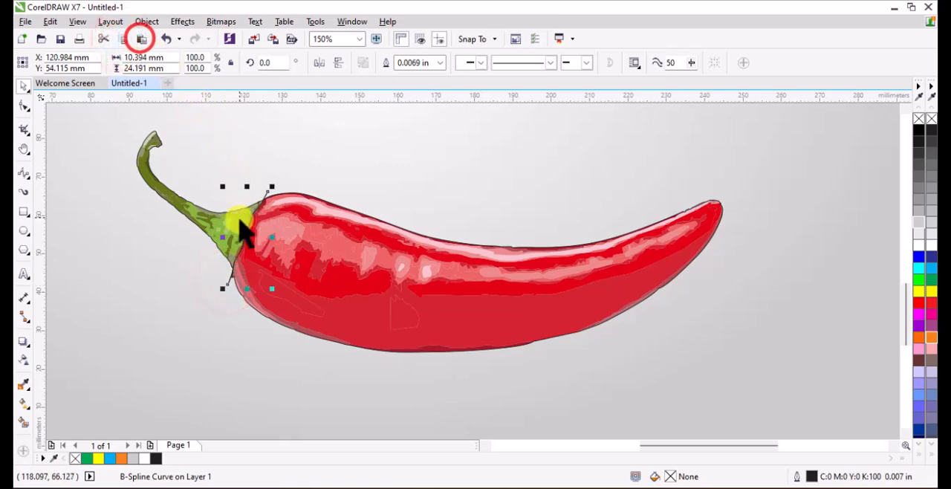
pyautogui.moveTo(240, 218); pyautogui.dragTo(633, 255)
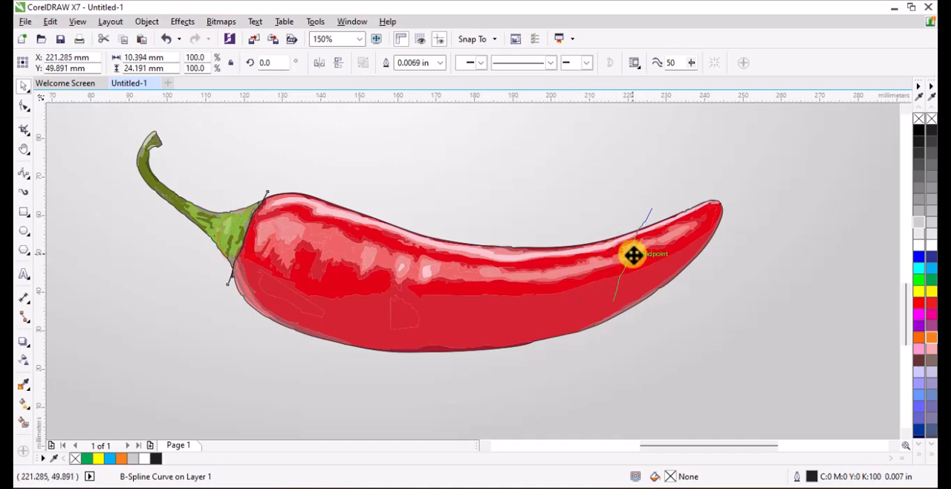
# Mirror the copied curve horizontally and shift it about 3 mm towards the tip so it crosses both edges of the outline.
pyautogui.click(327, 64)
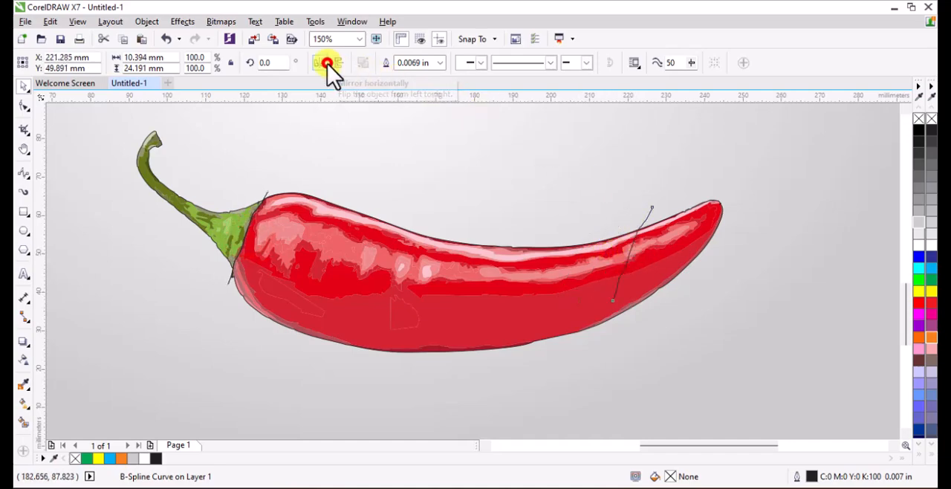
pyautogui.scroll(2, 647, 260)
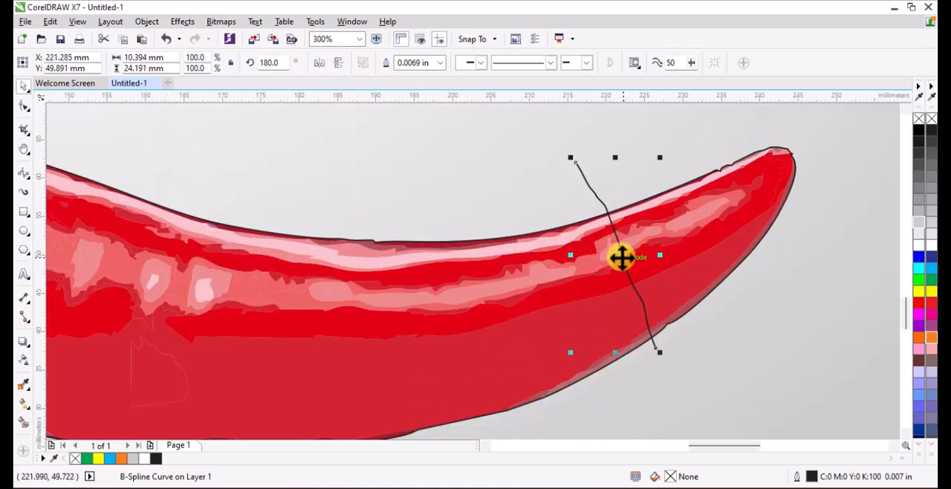
pyautogui.moveTo(617, 256)
pyautogui.mouseDown()
pyautogui.moveTo(656, 252)
pyautogui.moveTo(635, 259)
pyautogui.mouseUp()
# Select both dividing curves together with the chilli's outer outline and split the outline along them with Back minus front.
pyautogui.scroll(-2, 557, 220)
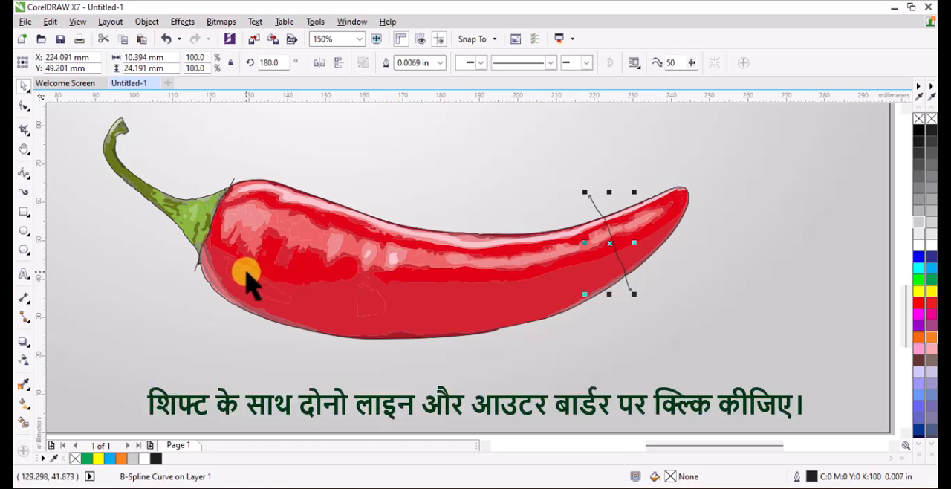
pyautogui.scroll(4, 165, 236)
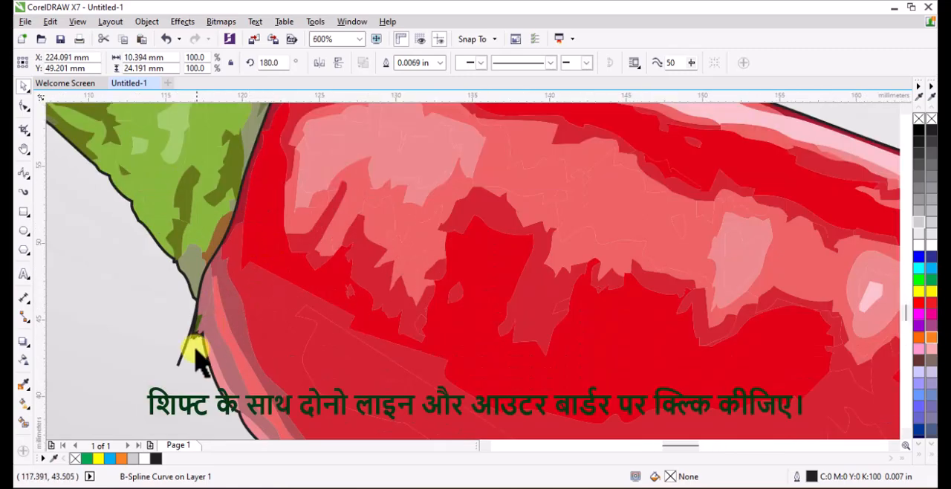
pyautogui.keyDown('shift'); pyautogui.click(178, 362); pyautogui.keyUp('shift')
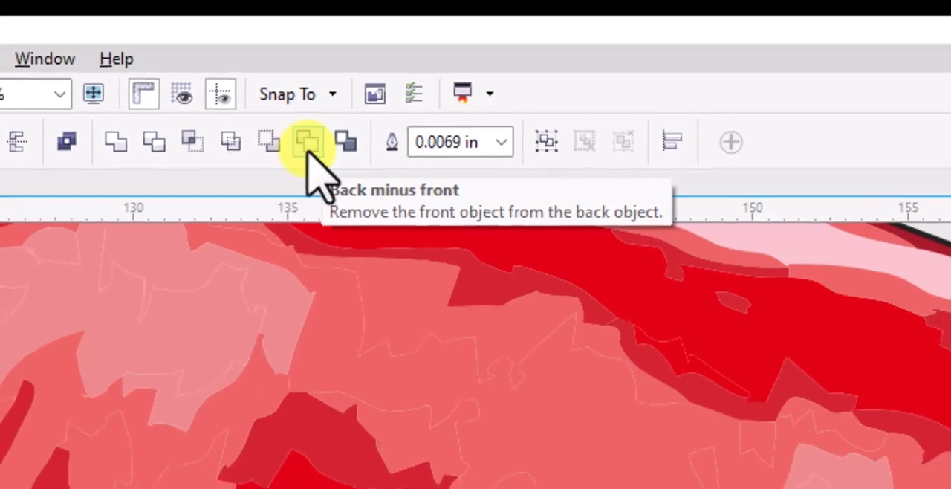
pyautogui.click(441, 71)
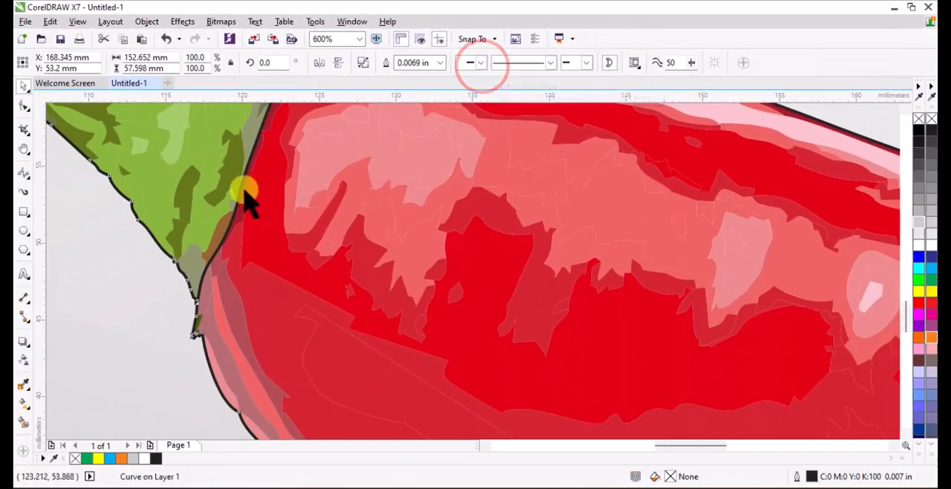
pyautogui.scroll(-4, 236, 199)
pyautogui.click(371, 334)
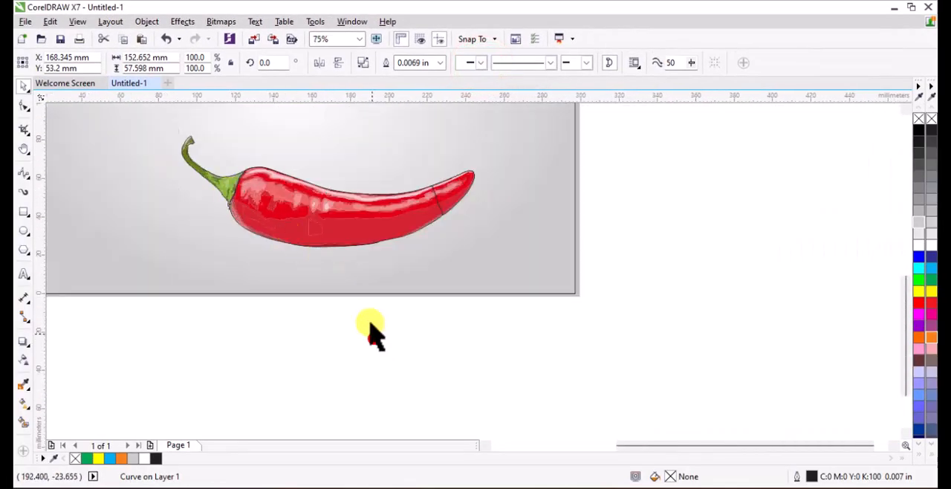
pyautogui.click(352, 213)
pyautogui.moveTo(344, 213); pyautogui.dragTo(343, 302)
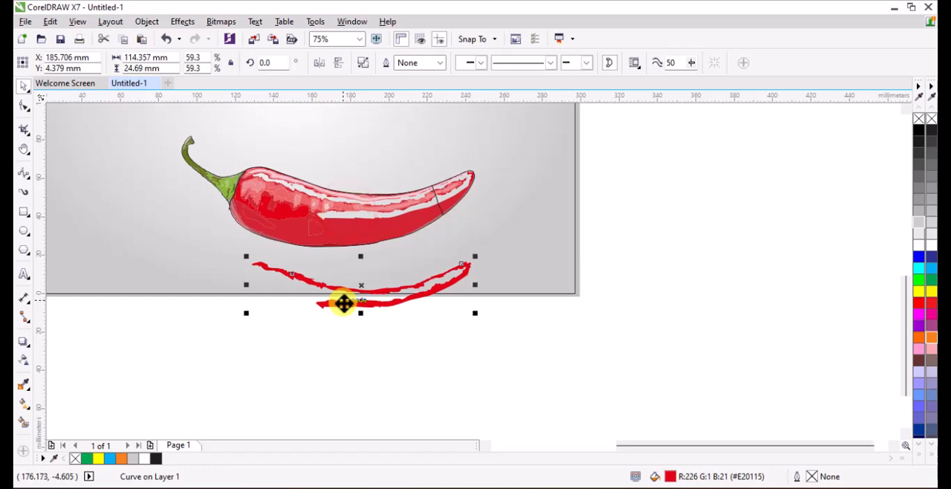
pyautogui.hotkey('ctrl', 'z')
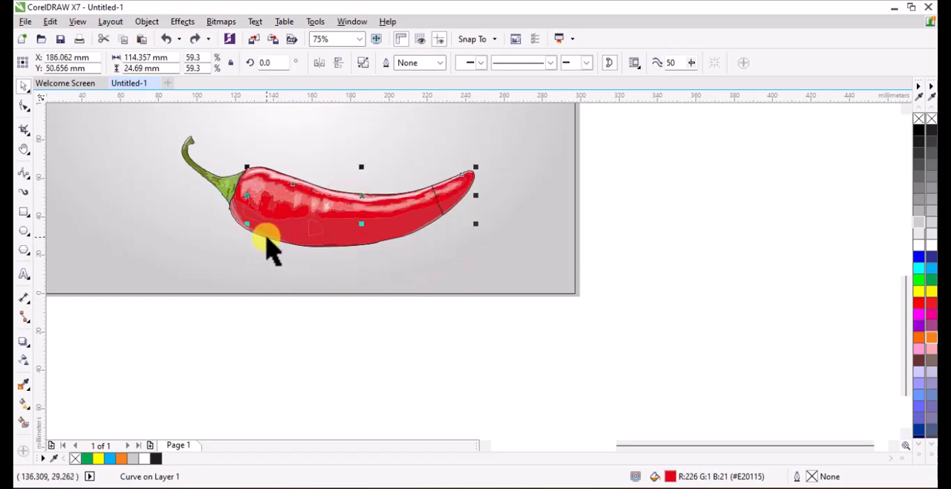
# Move the divided chilli outline about 47 mm down from the traced chilli and select all the traced pieces together.
pyautogui.moveTo(272, 251); pyautogui.dragTo(272, 327)
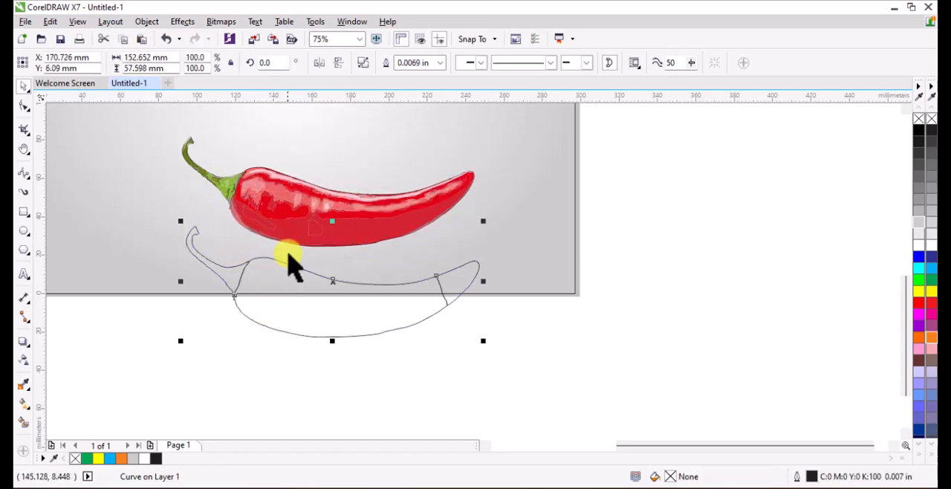
pyautogui.click(283, 219)
pyautogui.moveTo(642, 138); pyautogui.dragTo(149, 255)
pyautogui.click(545, 154)
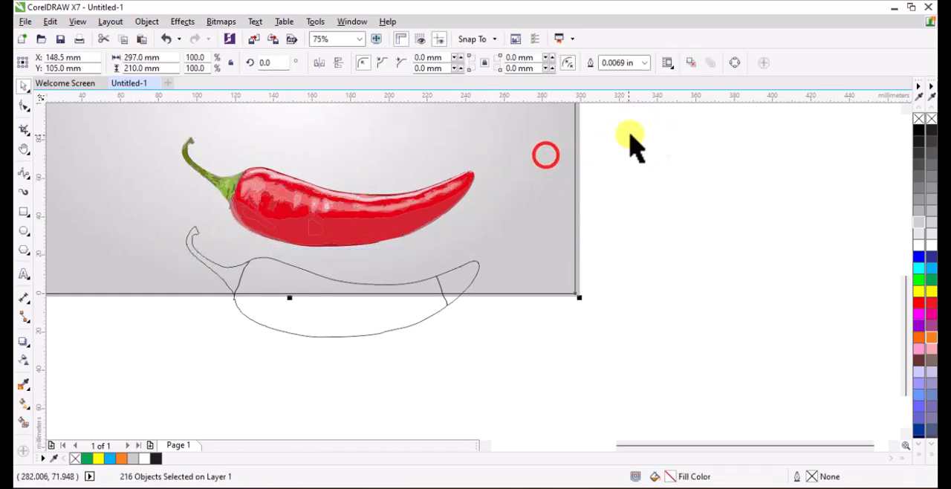
pyautogui.scroll(-1, 416, 223)
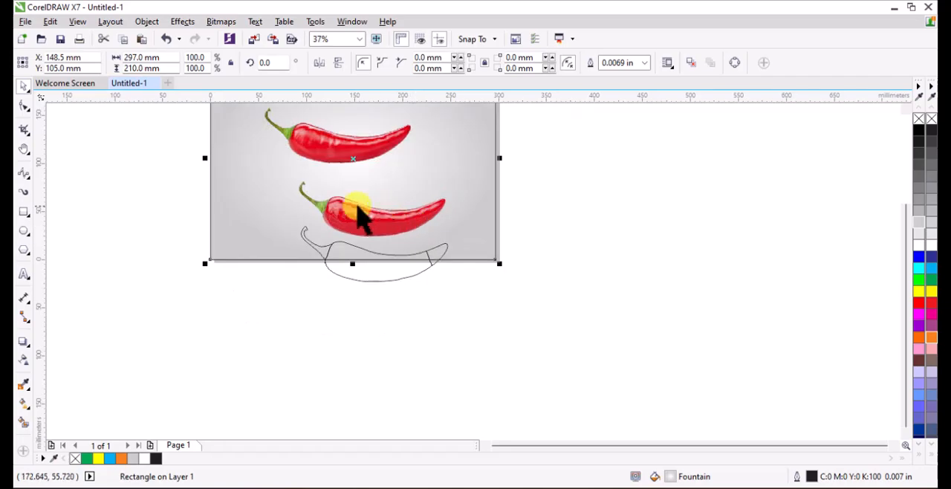
# Break the divided chilli outline apart into separate curves for stem, body and tip.
pyautogui.scroll(1, 358, 215)
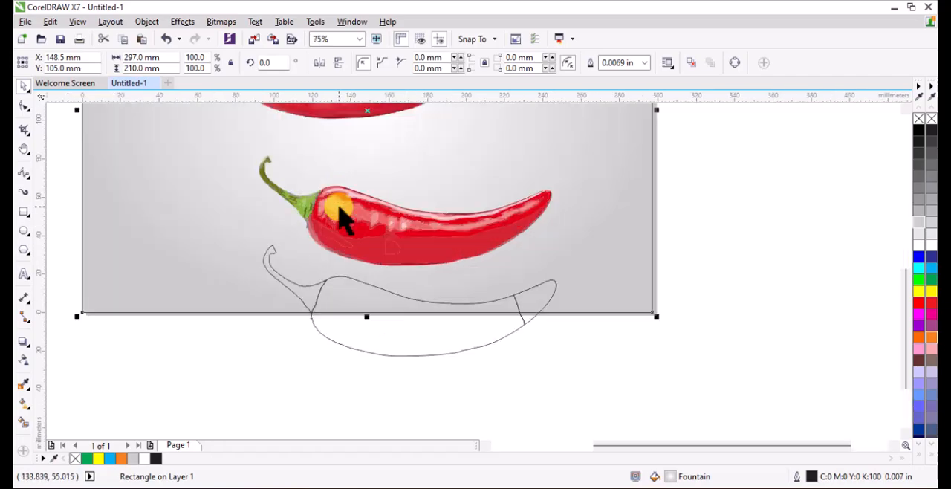
pyautogui.click(402, 298)
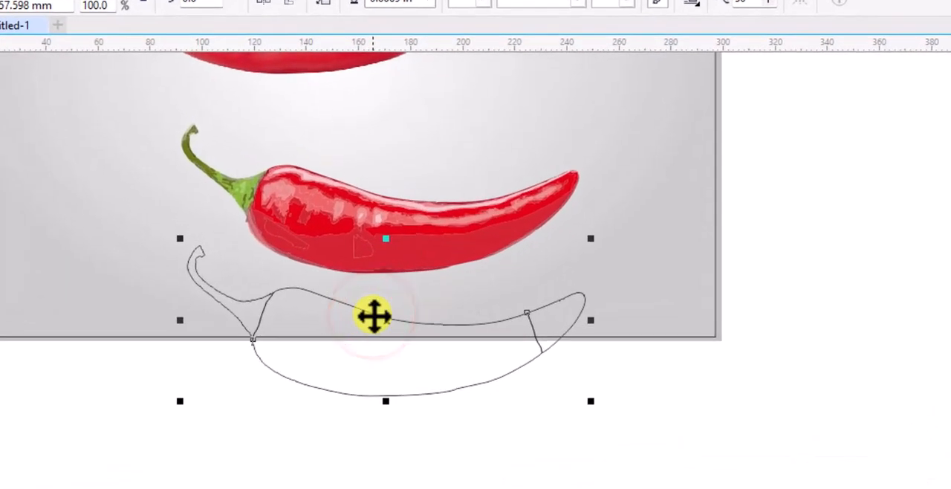
pyautogui.rightClick(399, 292)
pyautogui.click(454, 167)
pyautogui.click(550, 430)
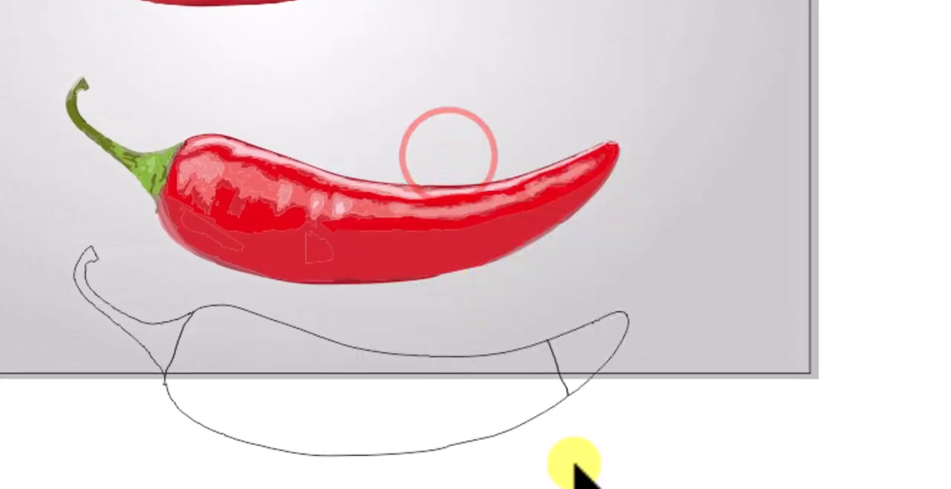
# Move the tip and the stem outline aside to test that they are separate, undoing each move.
pyautogui.moveTo(622, 329); pyautogui.dragTo(666, 320)
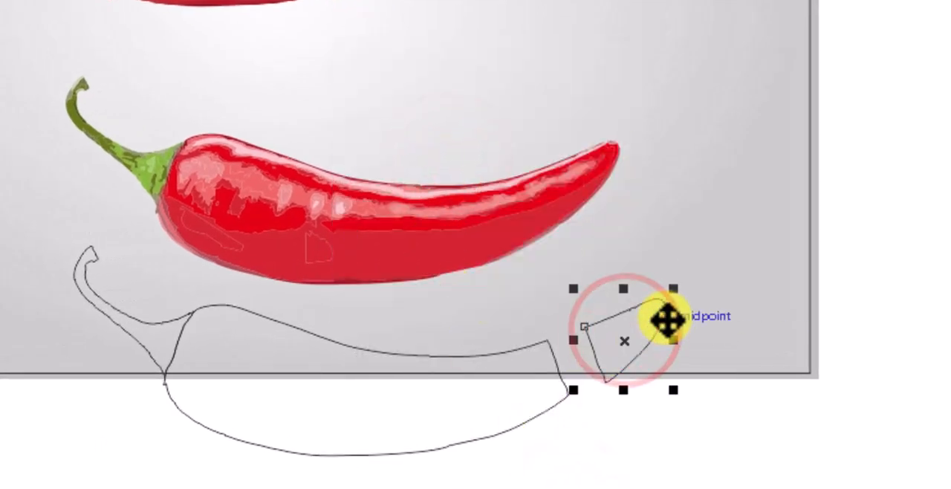
pyautogui.hotkey('ctrl', 'z')
pyautogui.click(579, 461)
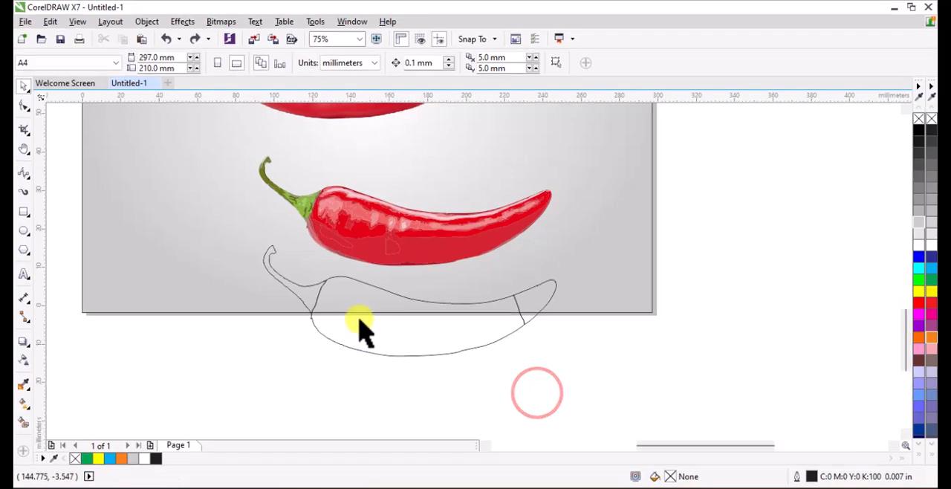
pyautogui.scroll(1, 254, 392)
pyautogui.scroll(1, 267, 319)
pyautogui.scroll(-1, 212, 249)
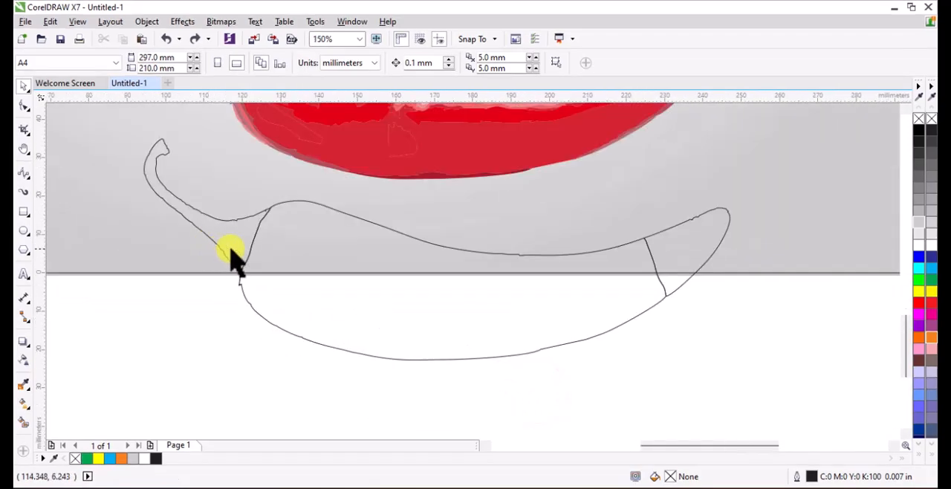
pyautogui.scroll(-1, 233, 256)
pyautogui.click(286, 248)
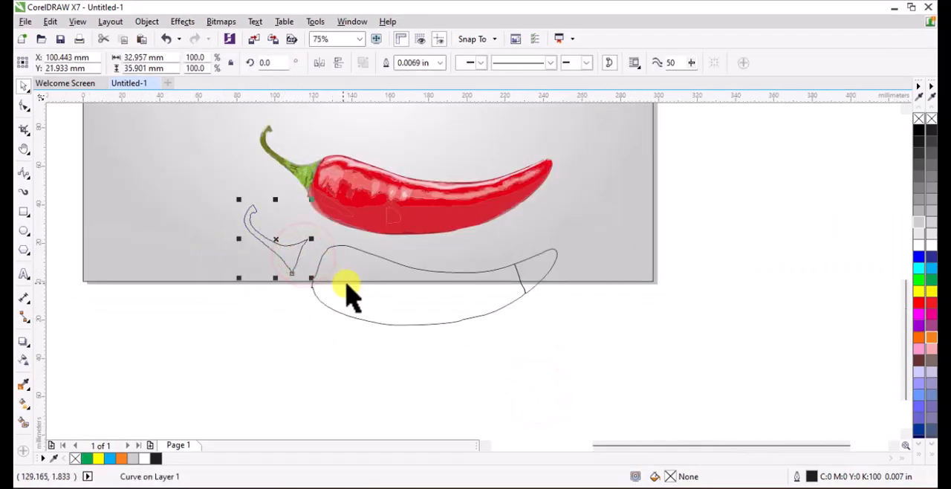
pyautogui.hotkey('ctrl', 'z')
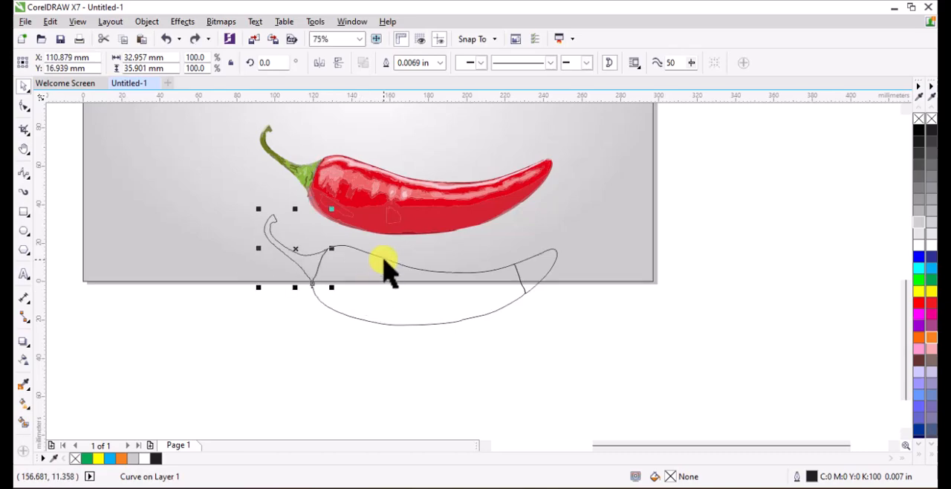
# Group all the pieces of the lower traced chilli and move the group about 10 mm up, away from the outline.
pyautogui.scroll(-1, 388, 274)
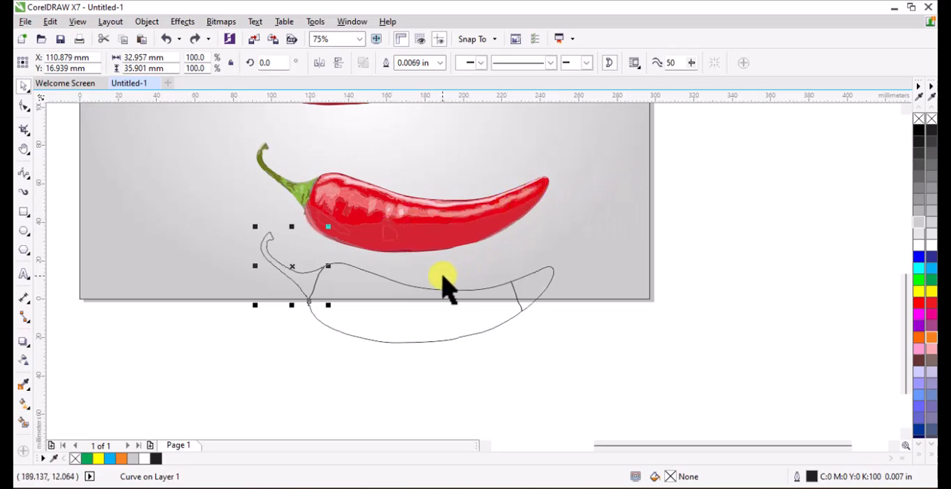
pyautogui.scroll(-2, 450, 301)
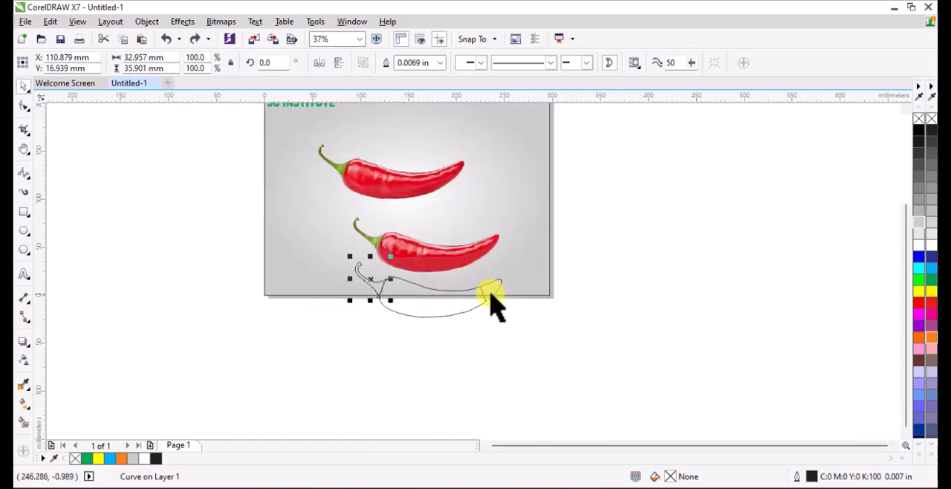
pyautogui.moveTo(569, 213); pyautogui.dragTo(330, 281)
pyautogui.rightClick(424, 255)
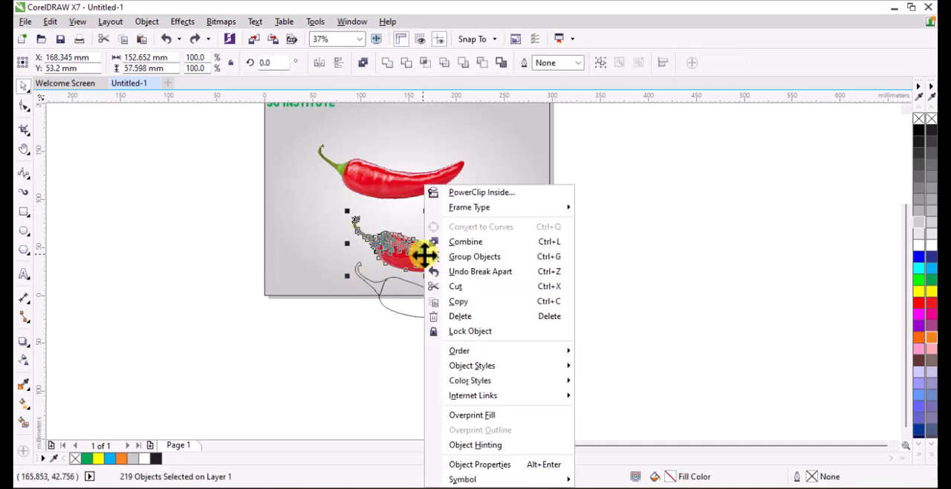
pyautogui.click(492, 260)
pyautogui.moveTo(426, 253)
pyautogui.mouseDown()
pyautogui.moveTo(545, 240)
pyautogui.moveTo(424, 245)
pyautogui.mouseUp()
pyautogui.scroll(2, 446, 241)
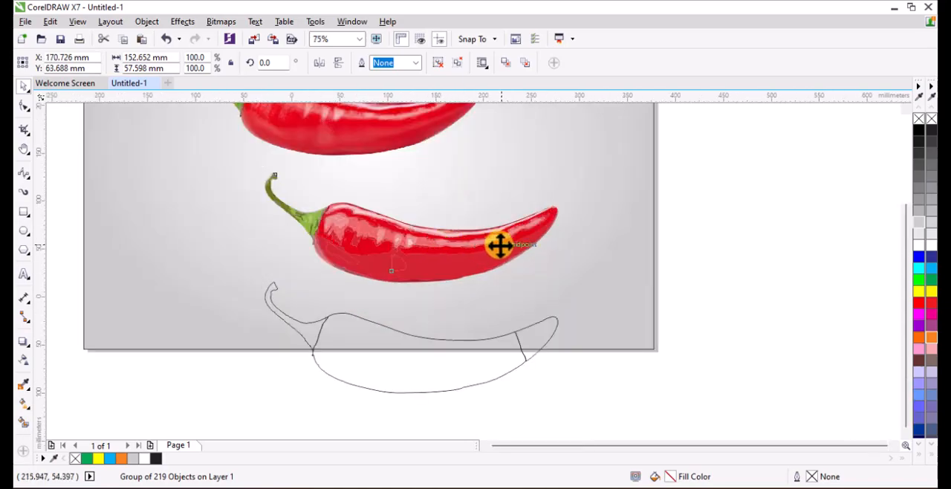
pyautogui.scroll(-2, 466, 258)
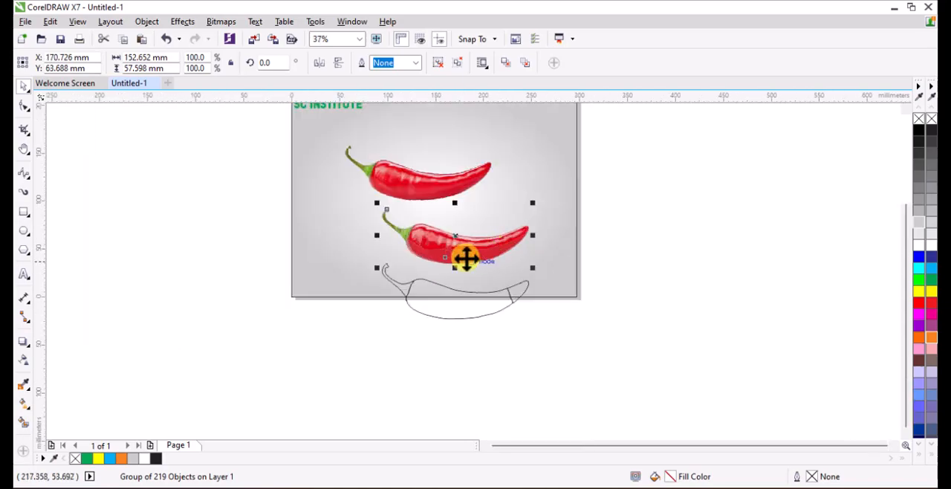
# Add the artistic text RED CHILLY in Arial Black at 24 pt on the empty area beside the page.
pyautogui.click(24, 274)
pyautogui.click(168, 215)
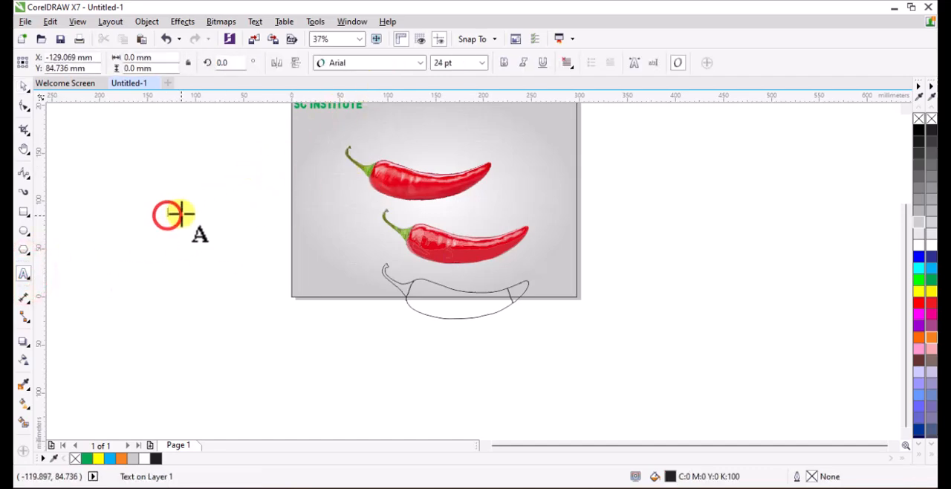
pyautogui.click(411, 64)
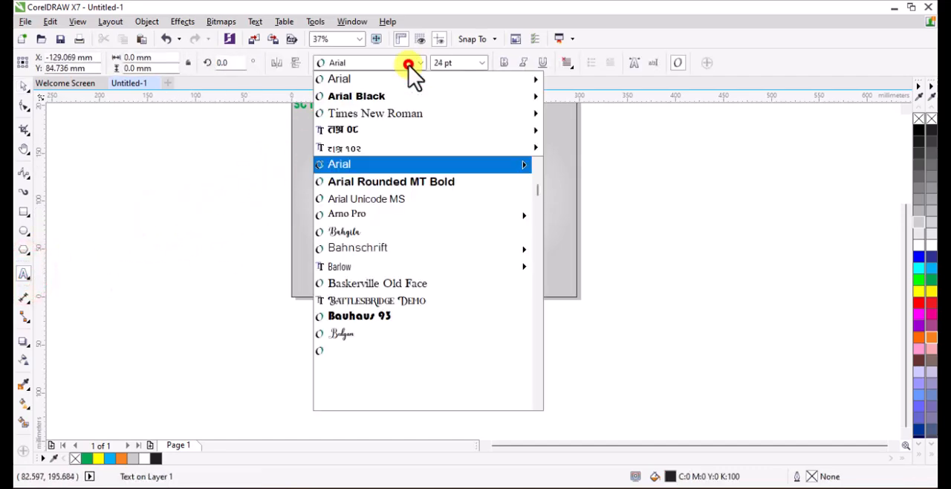
pyautogui.click(375, 97)
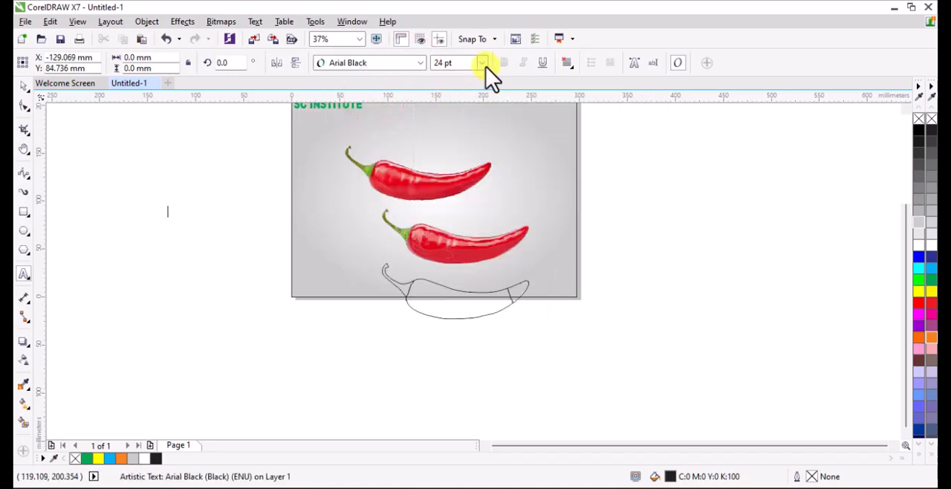
pyautogui.write('re')
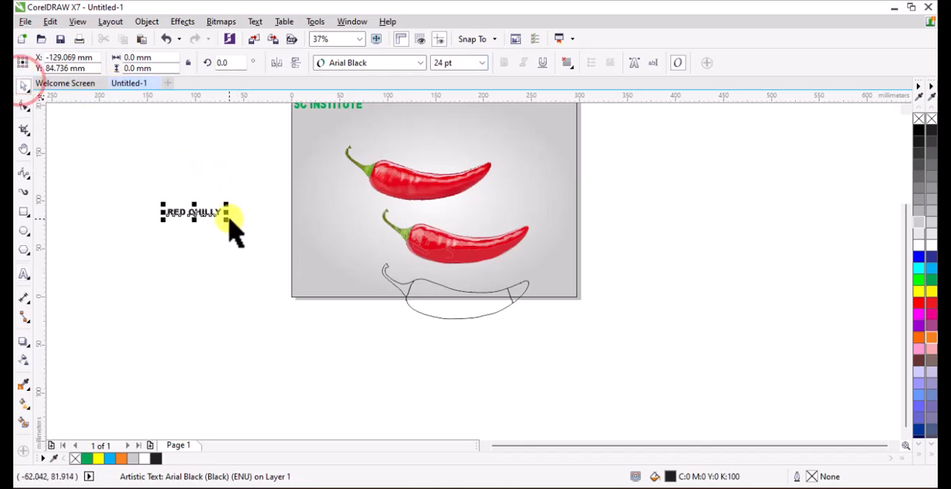
# Scale the RED CHILLY text to about 113 mm wide and 17 mm high and place it just below the chilli outline.
pyautogui.moveTo(231, 223); pyautogui.dragTo(373, 344)
pyautogui.moveTo(441, 358); pyautogui.dragTo(462, 360)
pyautogui.moveTo(378, 344); pyautogui.dragTo(496, 295)
pyautogui.scroll(2, 548, 299)
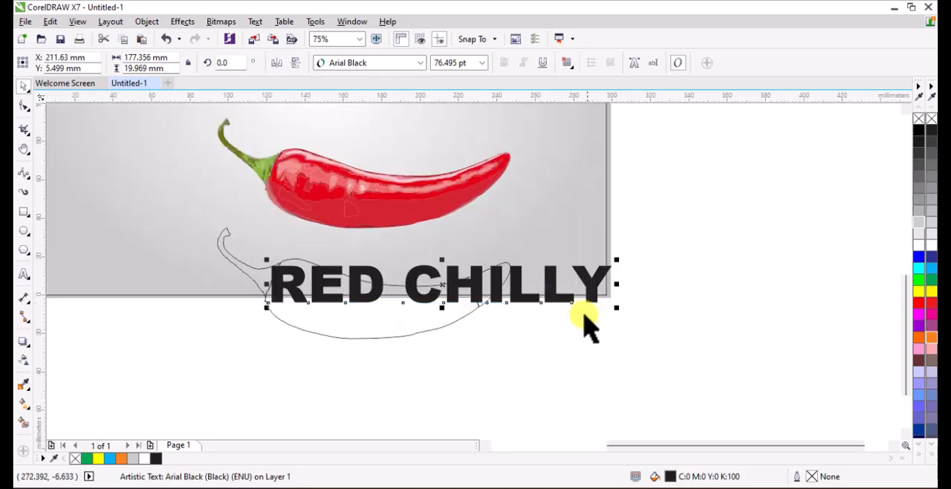
pyautogui.moveTo(615, 310); pyautogui.dragTo(492, 307)
pyautogui.moveTo(384, 294); pyautogui.dragTo(384, 304)
pyautogui.moveTo(386, 280); pyautogui.dragTo(332, 386)
pyautogui.click(501, 366)
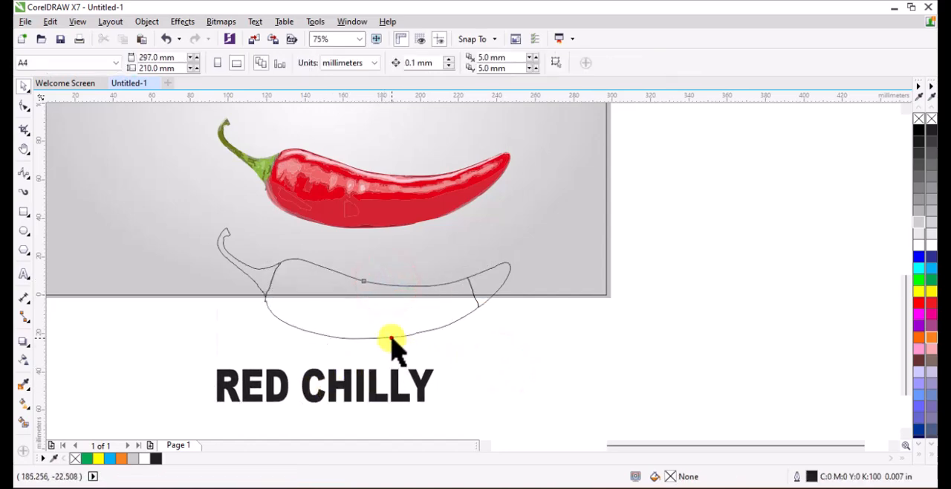
# Apply an envelope to the RED CHILLY text, using the chilli's body outline as the envelope shape.
pyautogui.click(391, 339)
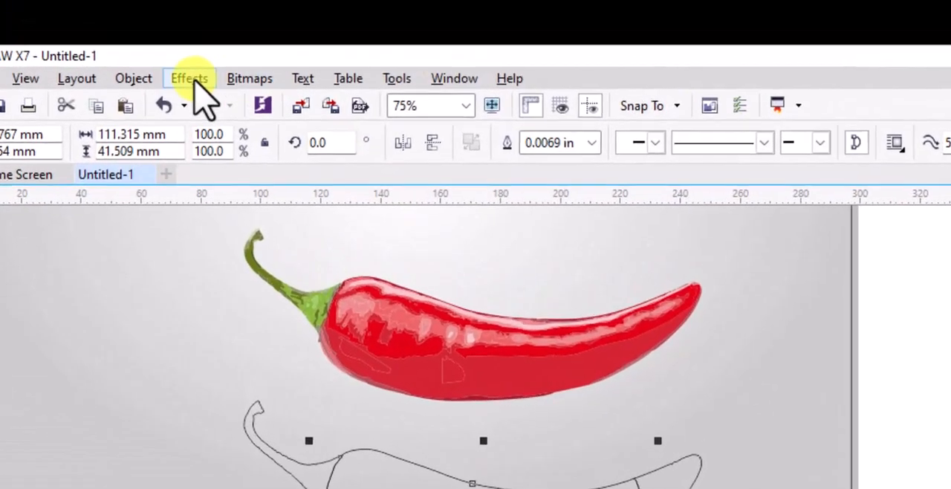
pyautogui.click(182, 22)
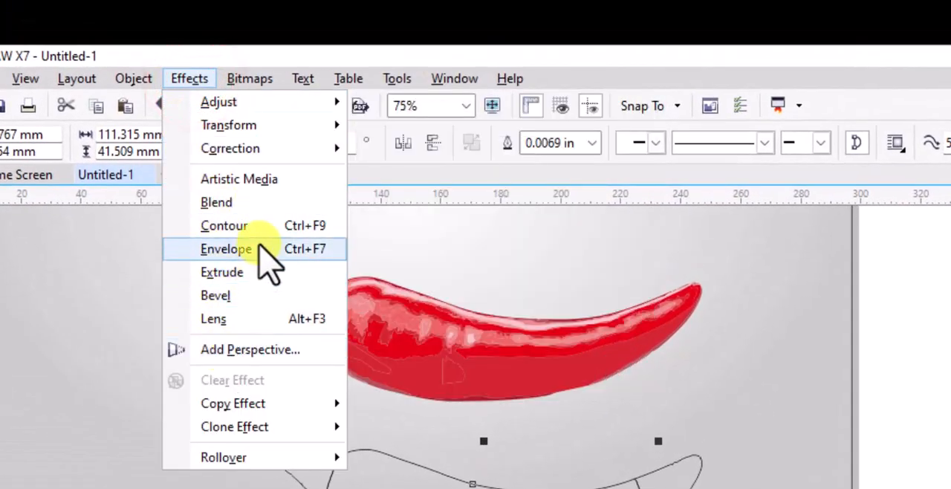
pyautogui.click(257, 249)
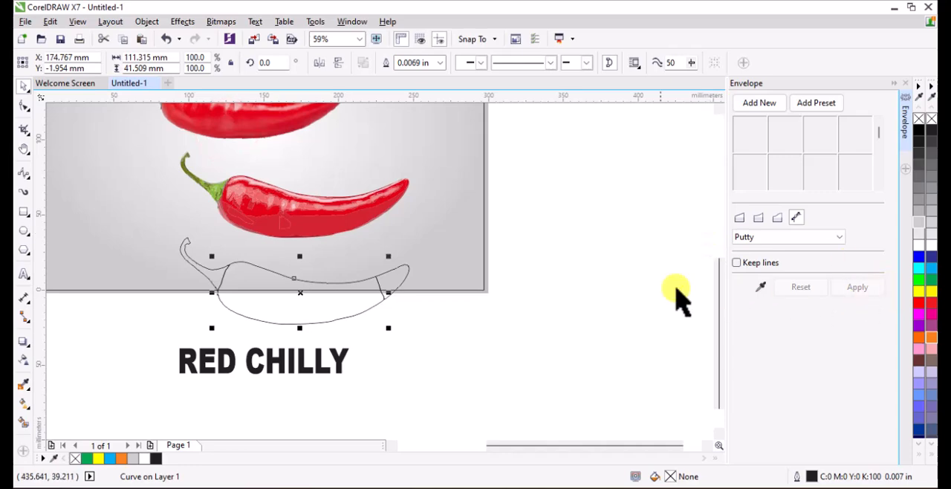
pyautogui.click(341, 361)
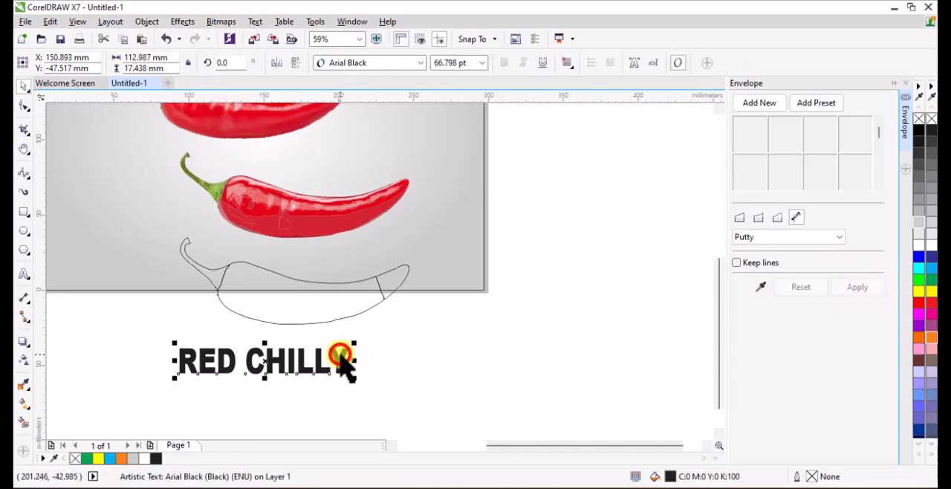
pyautogui.click(760, 288)
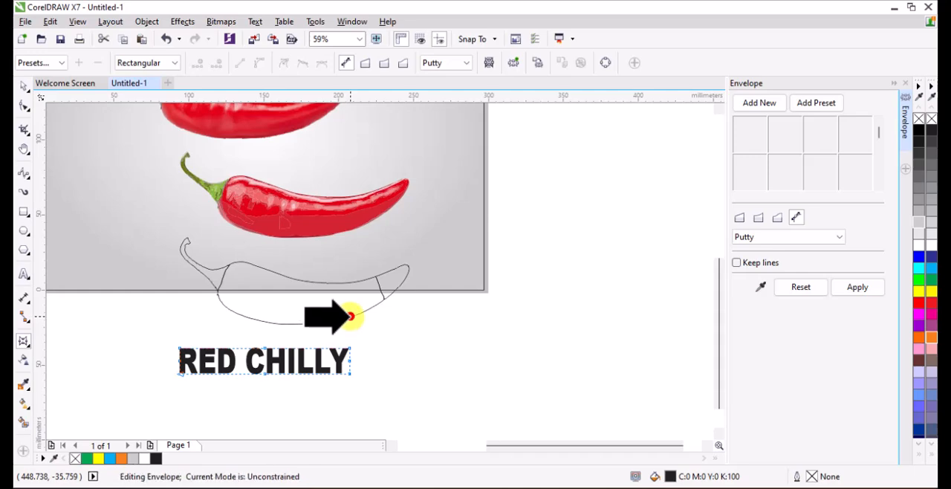
pyautogui.click(346, 316)
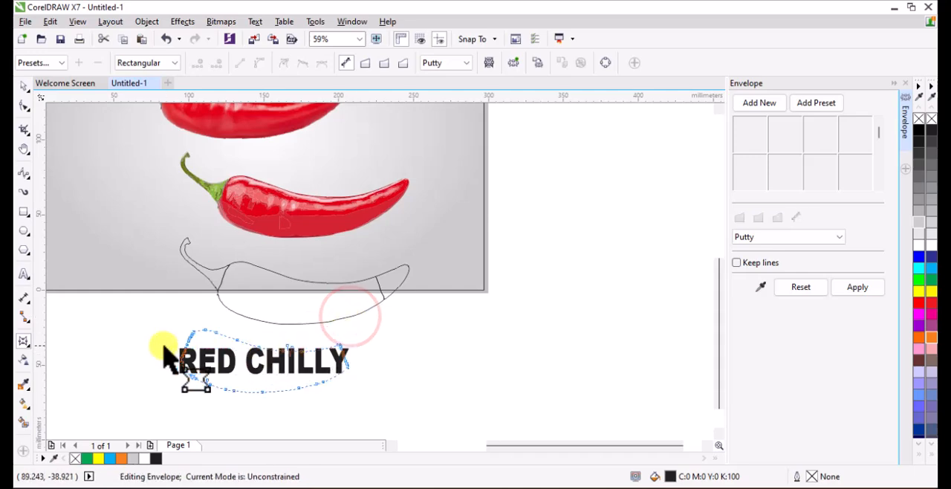
pyautogui.click(866, 287)
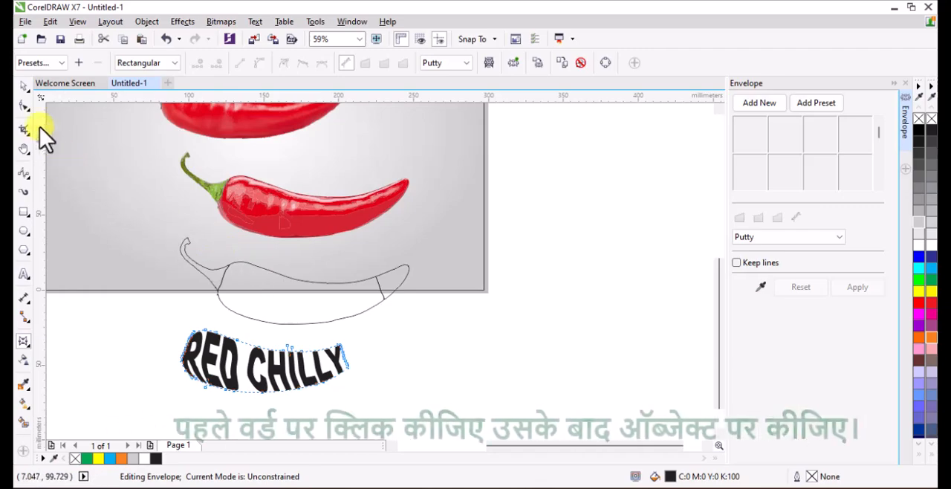
# Align the enveloped RED CHILLY text horizontally and vertically to the centre of the chilli's body outline.
pyautogui.click(23, 86)
pyautogui.click(419, 345)
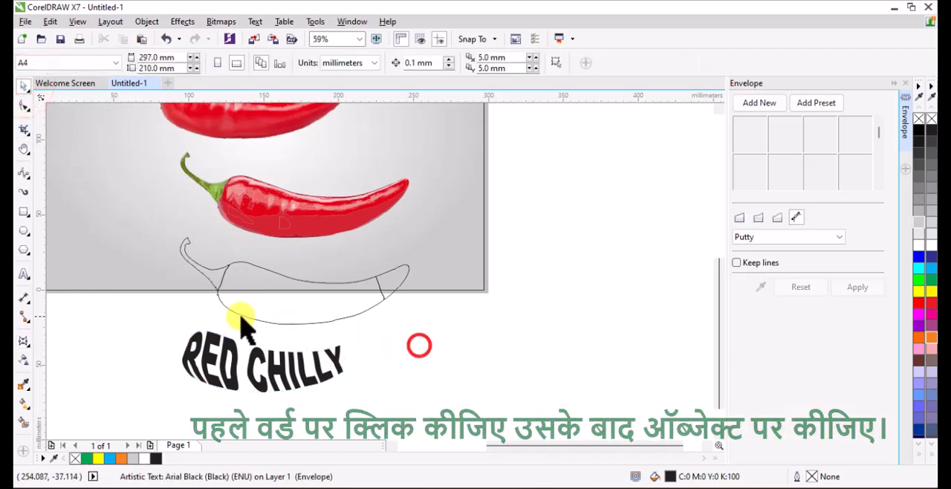
pyautogui.keyDown('shift'); pyautogui.click(244, 318); pyautogui.keyUp('shift')
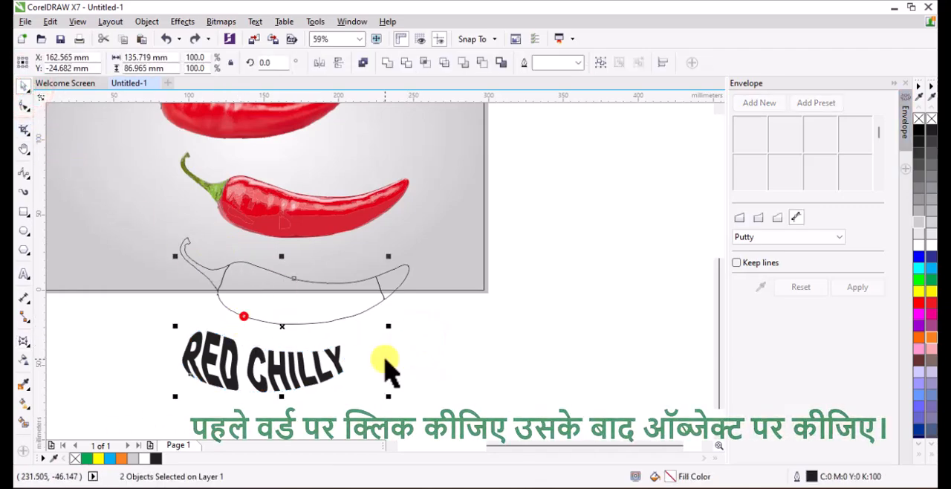
pyautogui.click(382, 357)
pyautogui.click(275, 367)
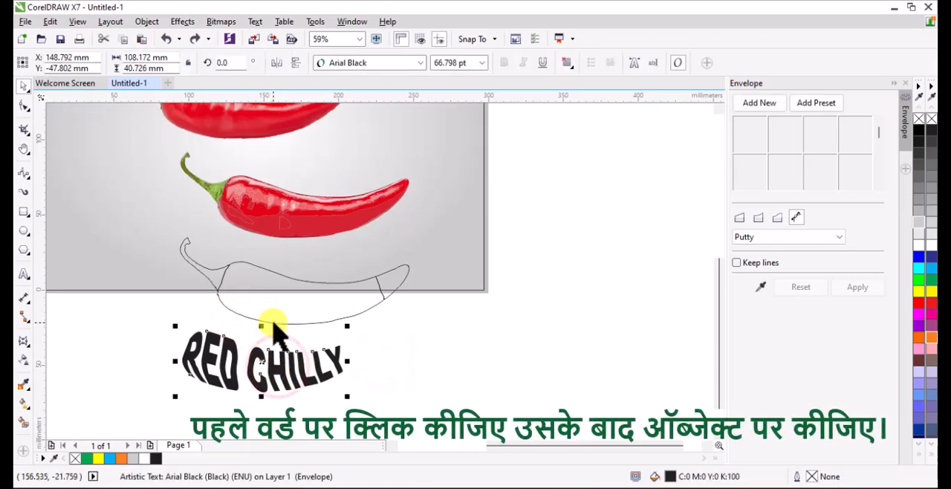
pyautogui.keyDown('shift'); pyautogui.click(274, 324); pyautogui.keyUp('shift')
pyautogui.press('e')
pyautogui.press('c')
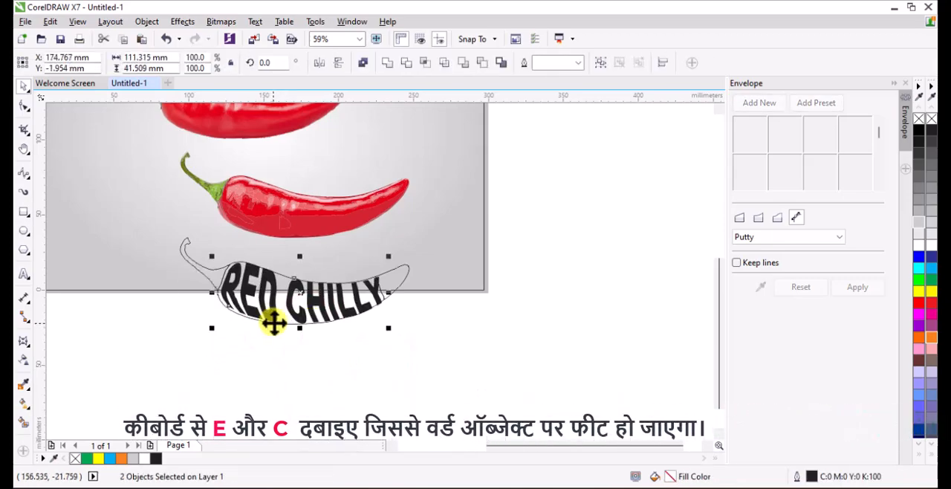
pyautogui.click(394, 351)
# Move the text together with the stem, body and tip outlines below the page, centred at about X 152.5 mm, Y -51.1 mm.
pyautogui.scroll(3, 227, 283)
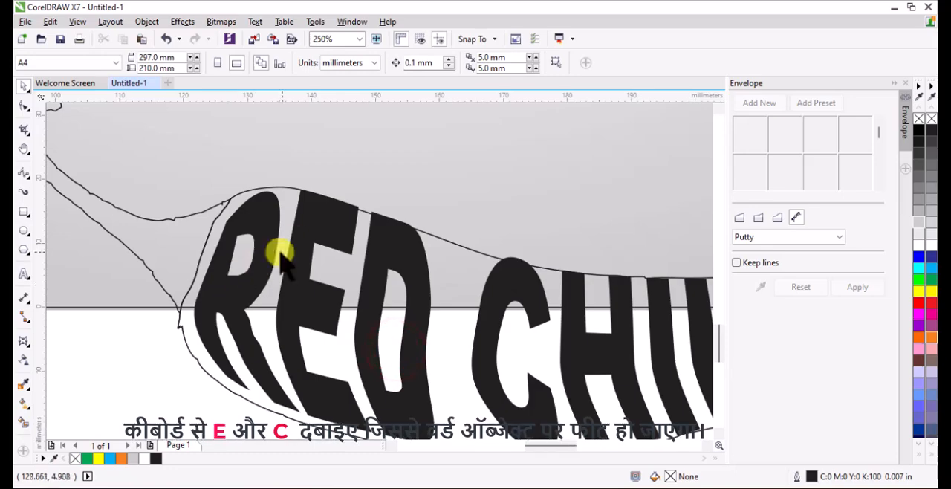
pyautogui.scroll(-4, 281, 256)
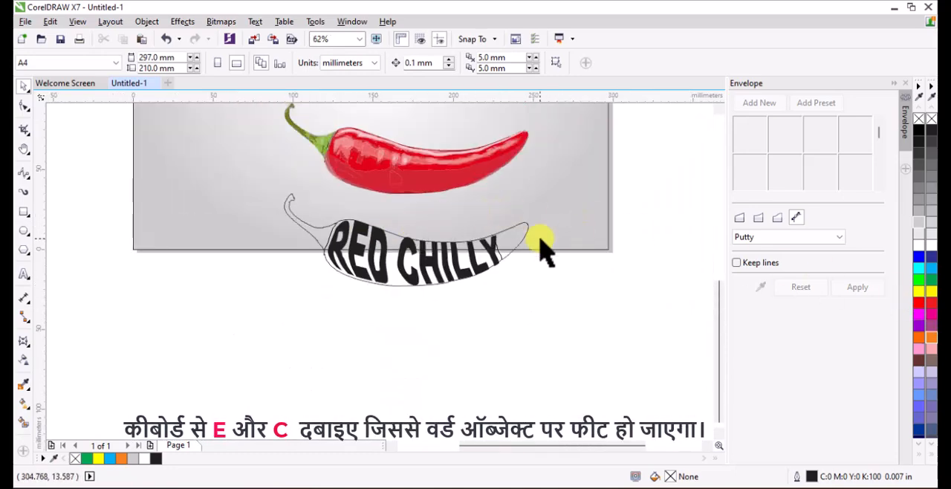
pyautogui.moveTo(596, 333); pyautogui.dragTo(248, 185)
pyautogui.moveTo(386, 276); pyautogui.dragTo(357, 362)
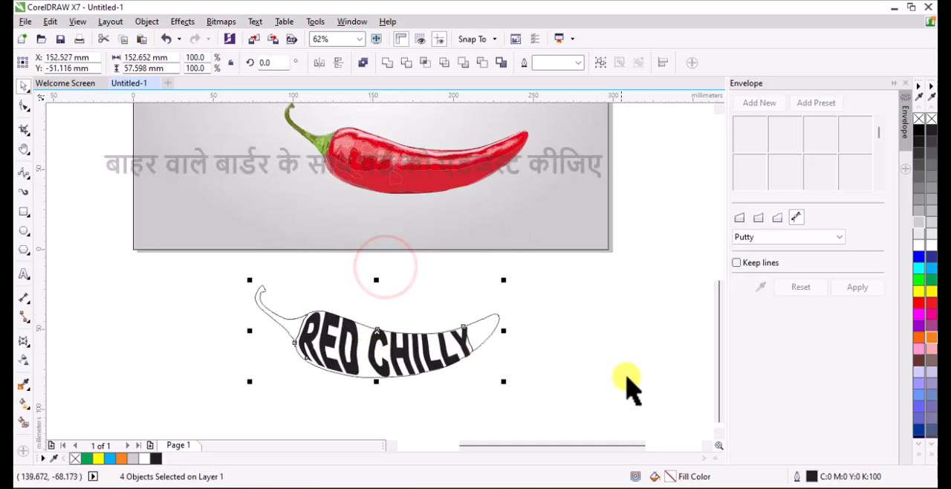
pyautogui.click(628, 377)
# Move the enveloped RED CHILLY text towards the stem inside the chilli's body outline, centred at about X 155 mm, Y -59.1 mm.
pyautogui.scroll(2, 401, 379)
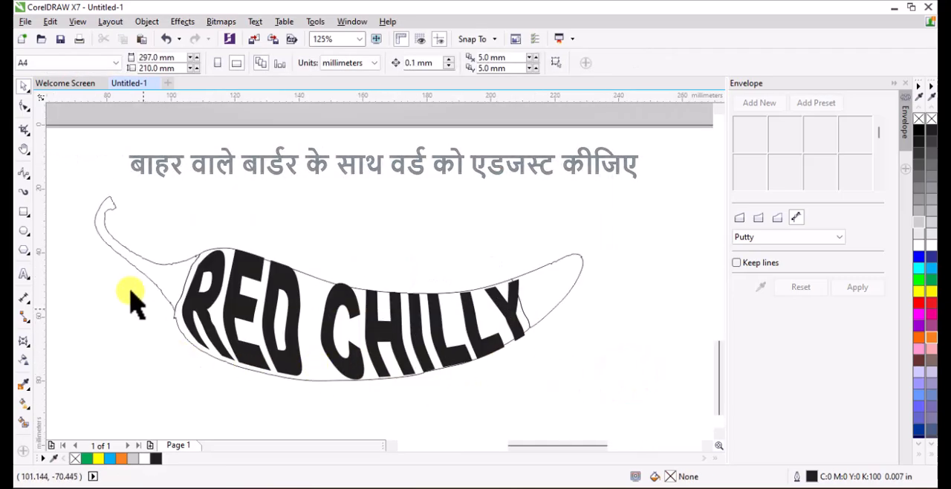
pyautogui.click(253, 349)
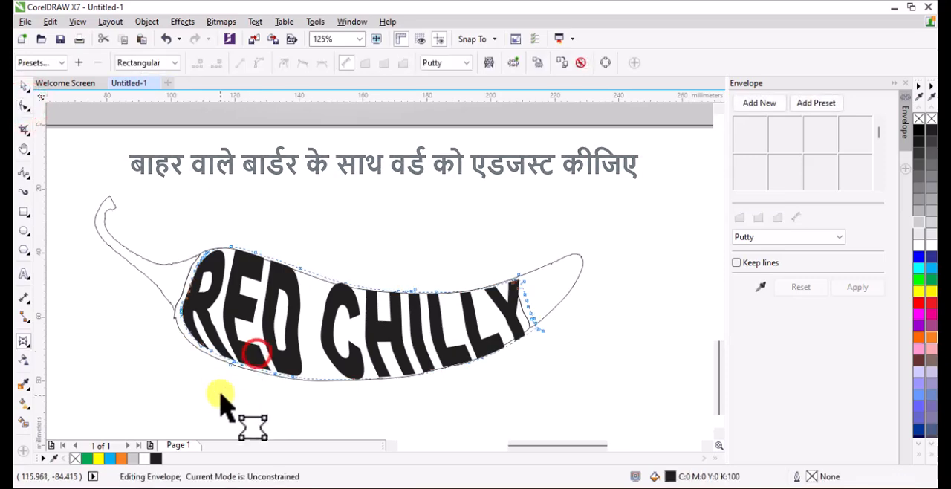
pyautogui.scroll(2, 223, 372)
pyautogui.moveTo(85, 252); pyautogui.dragTo(399, 421)
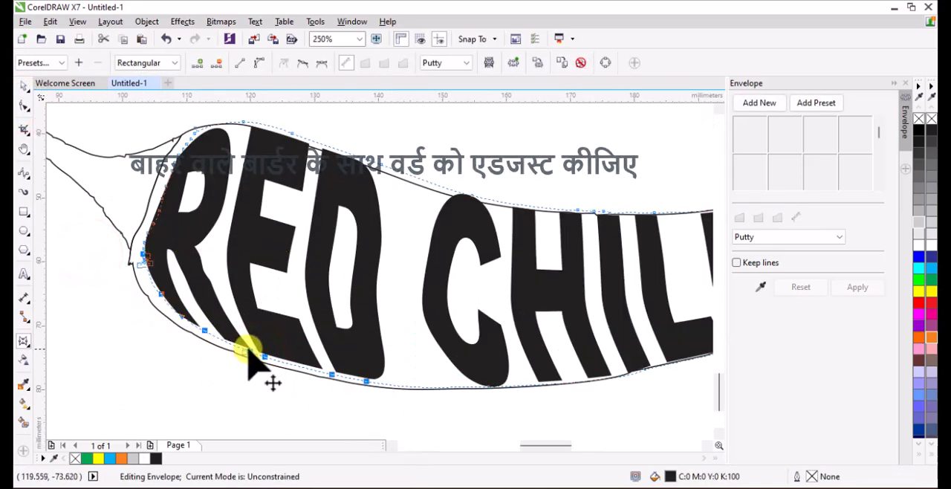
pyautogui.scroll(-2, 249, 361)
pyautogui.moveTo(179, 210); pyautogui.dragTo(570, 421)
pyautogui.scroll(2, 298, 297)
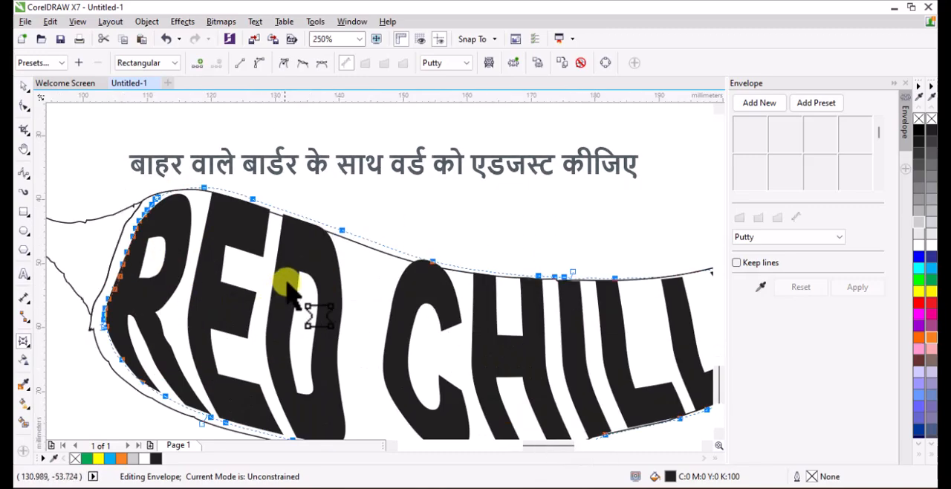
pyautogui.click(25, 87)
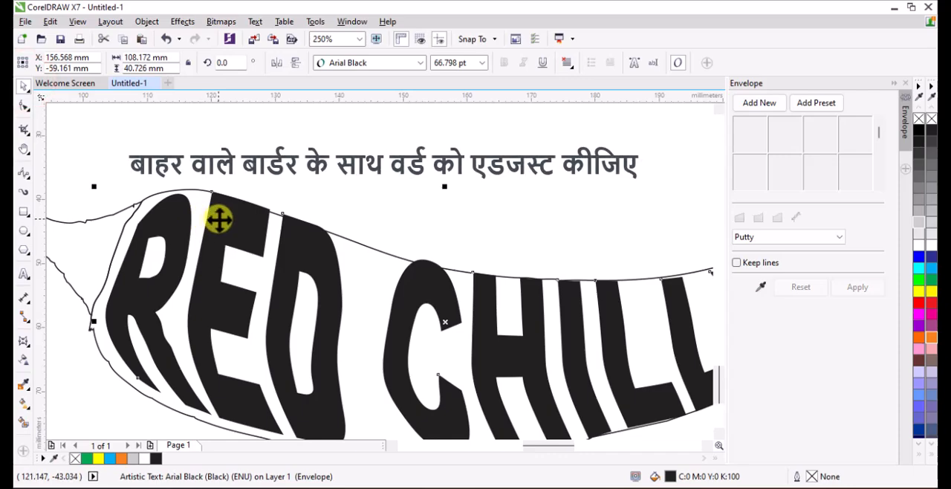
pyautogui.moveTo(220, 217); pyautogui.dragTo(209, 226)
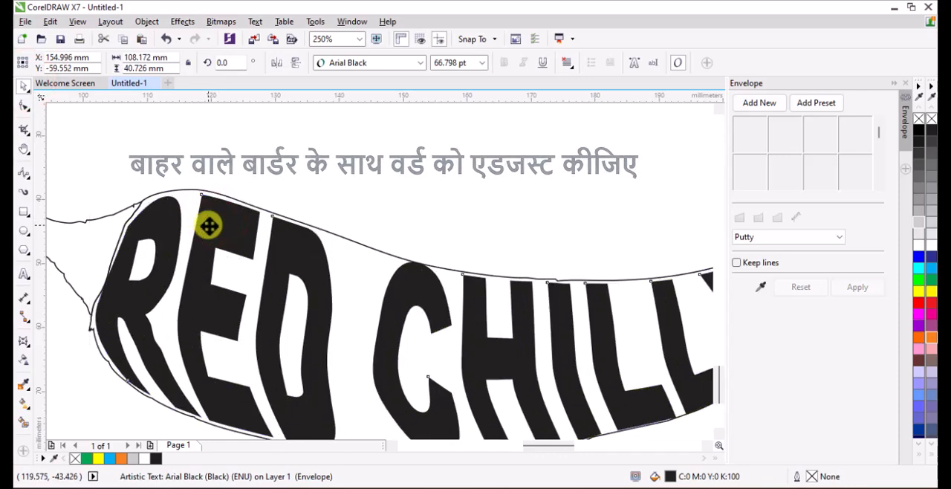
pyautogui.scroll(-2, 211, 223)
pyautogui.scroll(2, 333, 263)
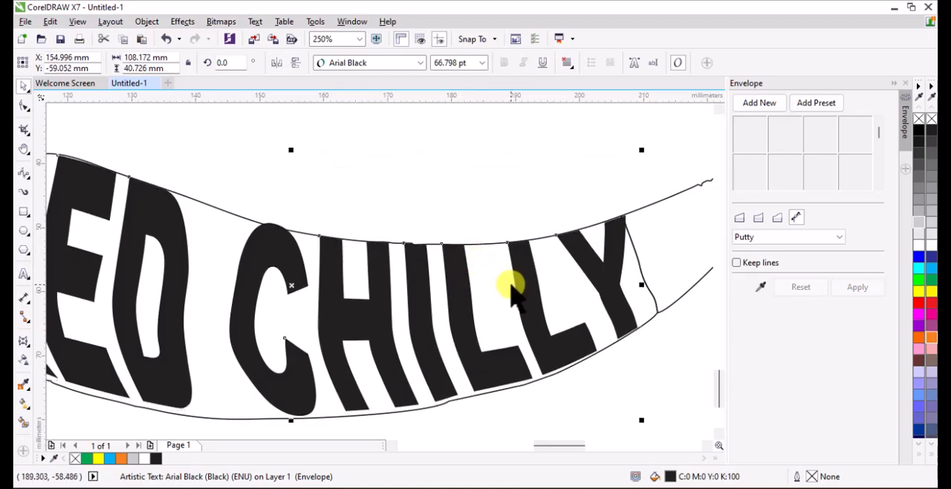
# Narrow the RED CHILLY text from both ends to about 104.9 mm wide, between the stem and tip dividing lines.
pyautogui.scroll(-2, 513, 293)
pyautogui.scroll(2, 554, 282)
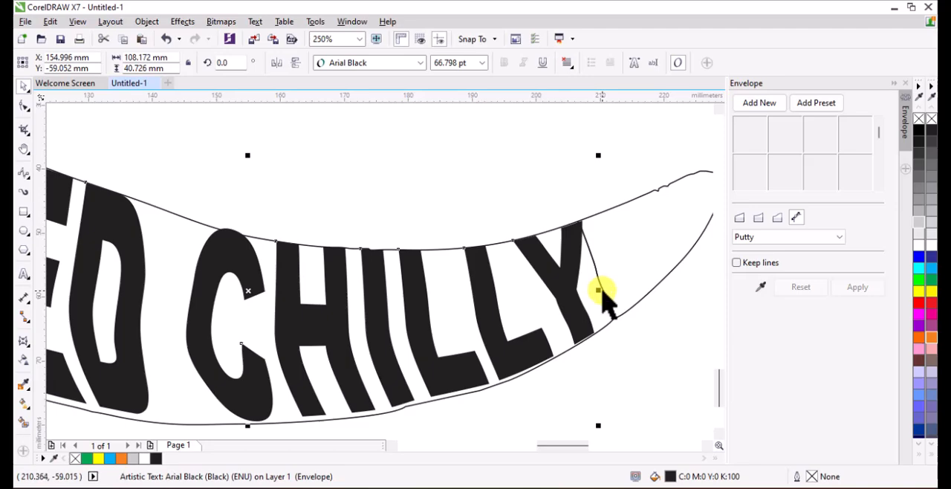
pyautogui.moveTo(599, 290); pyautogui.dragTo(584, 293)
pyautogui.scroll(-2, 543, 314)
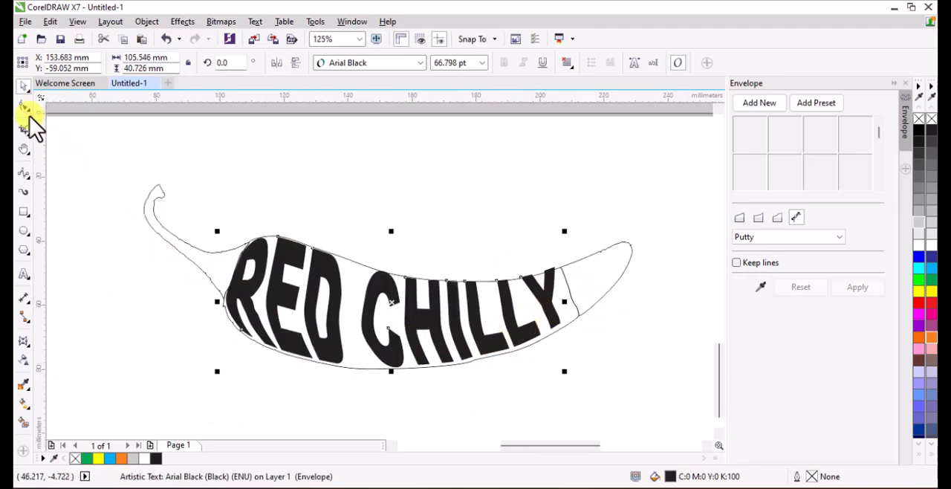
pyautogui.press('space')
pyautogui.scroll(2, 225, 301)
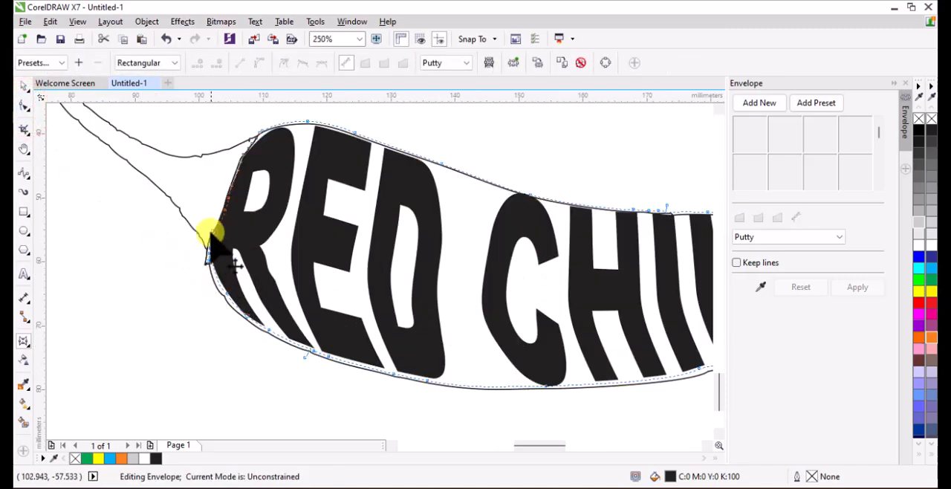
pyautogui.click(24, 86)
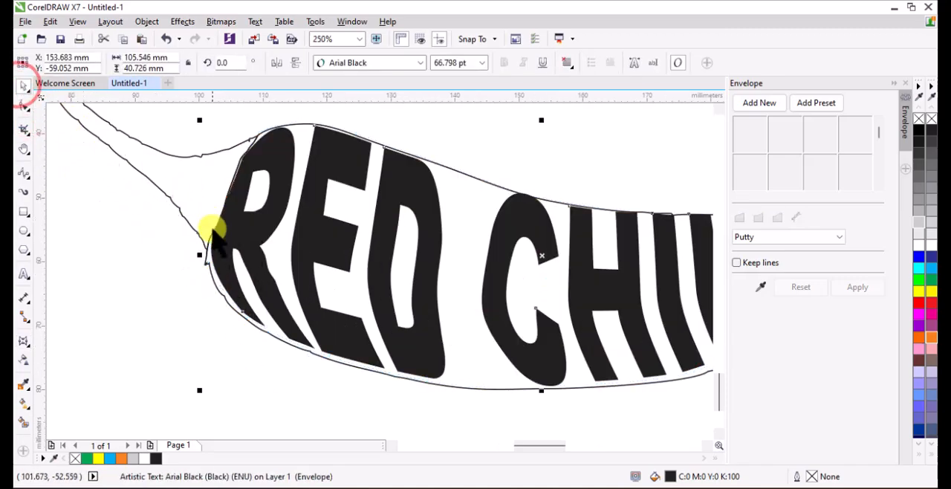
pyautogui.scroll(-2, 213, 232)
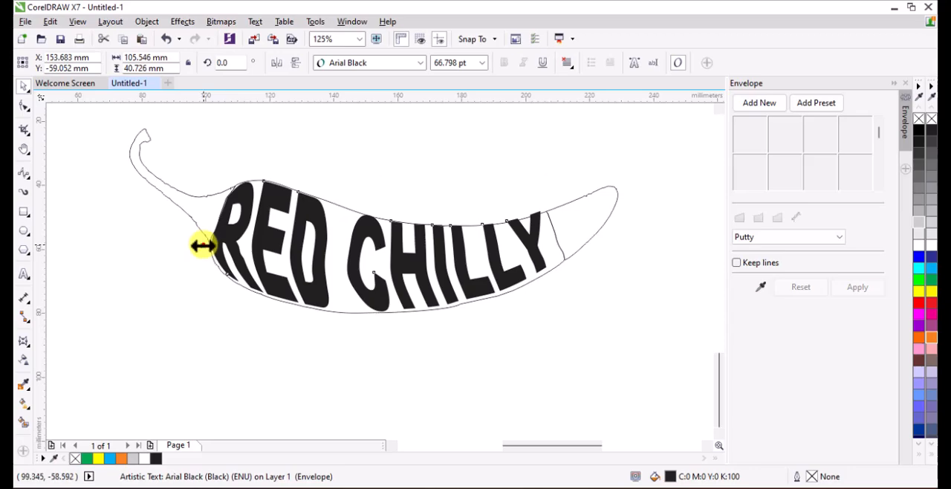
pyautogui.moveTo(203, 246); pyautogui.dragTo(206, 249)
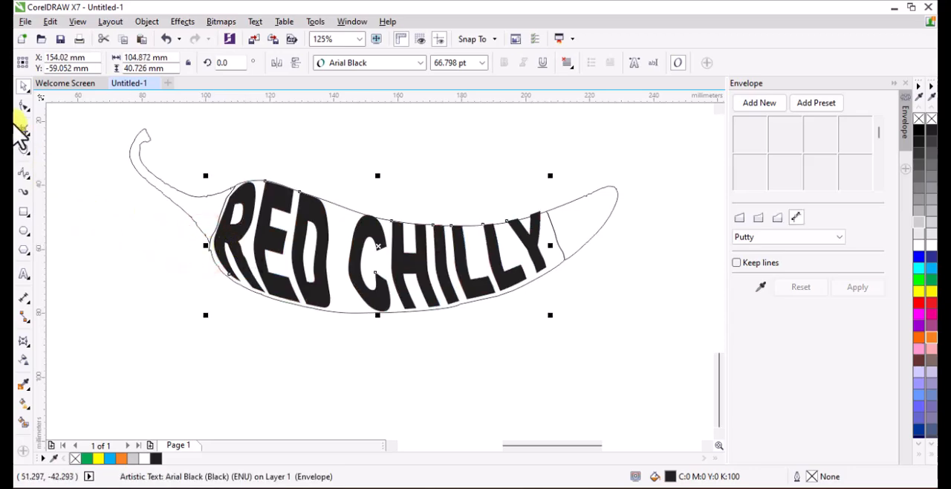
# Move the lower envelope nodes beneath RED outward so the bottoms of the letters meet the chilli's body outline.
pyautogui.press('space')
pyautogui.scroll(2, 265, 313)
pyautogui.moveTo(153, 215); pyautogui.dragTo(435, 385)
pyautogui.scroll(2, 223, 275)
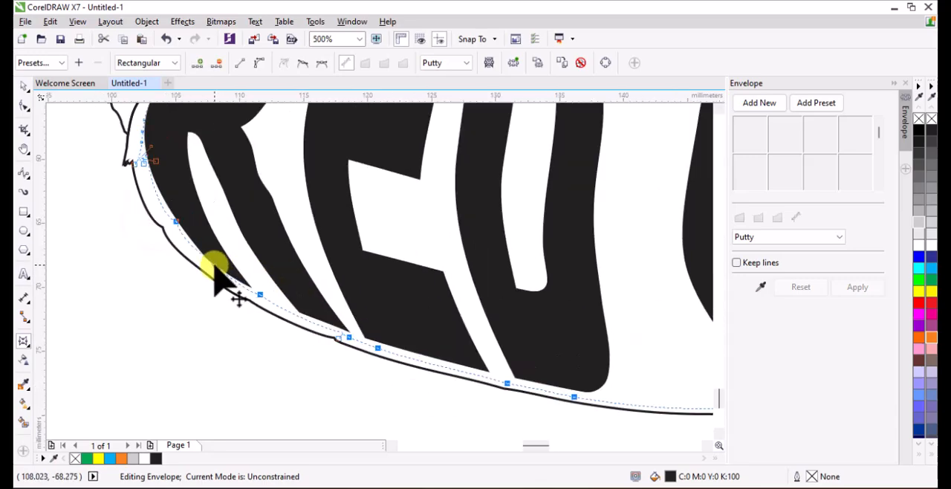
pyautogui.moveTo(215, 269); pyautogui.dragTo(210, 278)
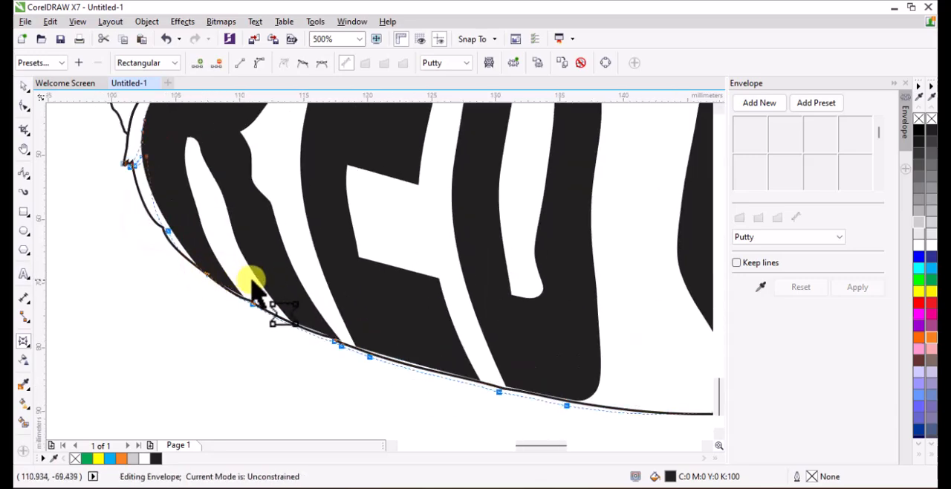
pyautogui.scroll(-2, 268, 297)
pyautogui.scroll(2, 314, 314)
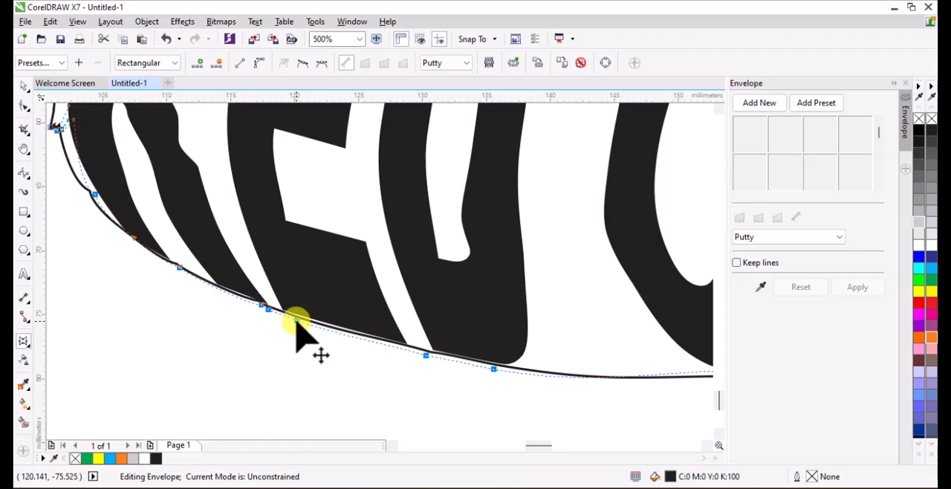
pyautogui.moveTo(297, 321); pyautogui.dragTo(296, 323)
pyautogui.scroll(-3, 287, 330)
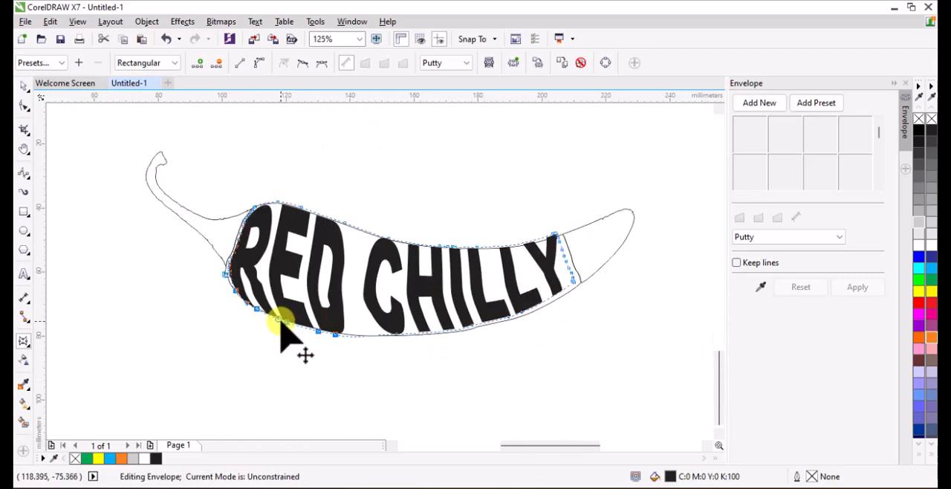
# Pull the lower envelope nodes beneath CHILLY down so the bottoms of the letters reach the body outline.
pyautogui.scroll(2, 435, 319)
pyautogui.moveTo(640, 301); pyautogui.dragTo(375, 369)
pyautogui.scroll(2, 516, 338)
pyautogui.moveTo(507, 318); pyautogui.dragTo(510, 338)
pyautogui.scroll(-4, 482, 334)
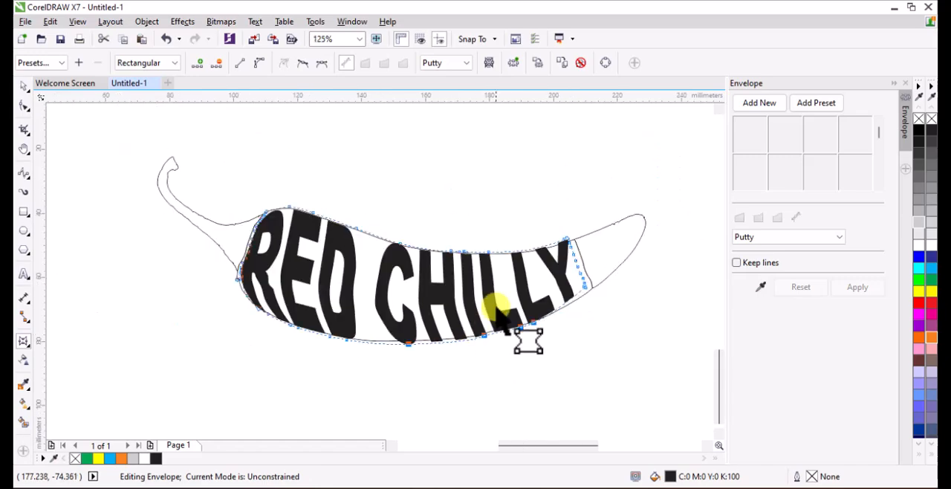
# Lower the upper envelope corner nodes at the Y so the top of the letter sits on the body outline.
pyautogui.scroll(2, 493, 314)
pyautogui.click(541, 225)
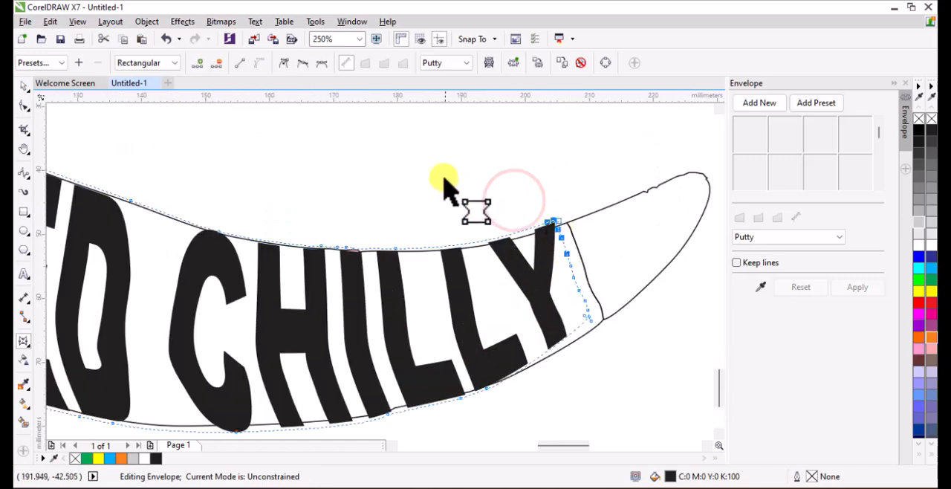
pyautogui.scroll(2, 493, 213)
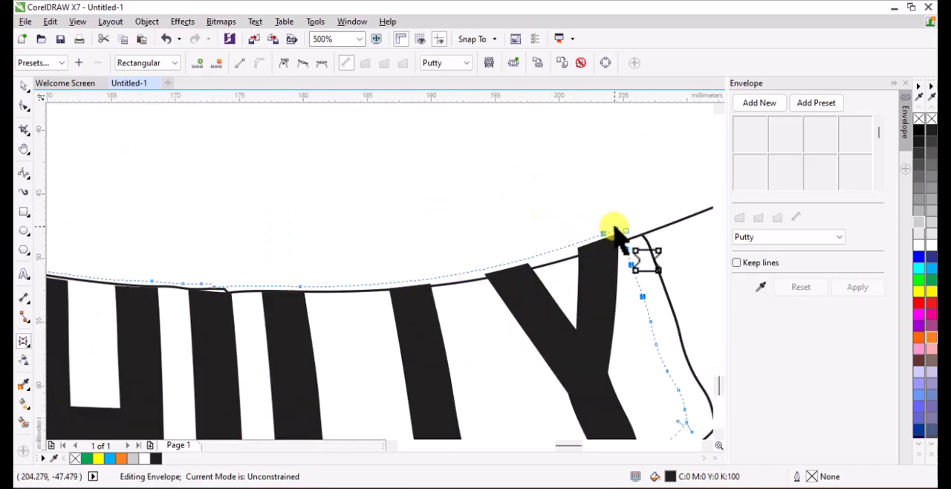
pyautogui.moveTo(615, 229); pyautogui.dragTo(617, 235)
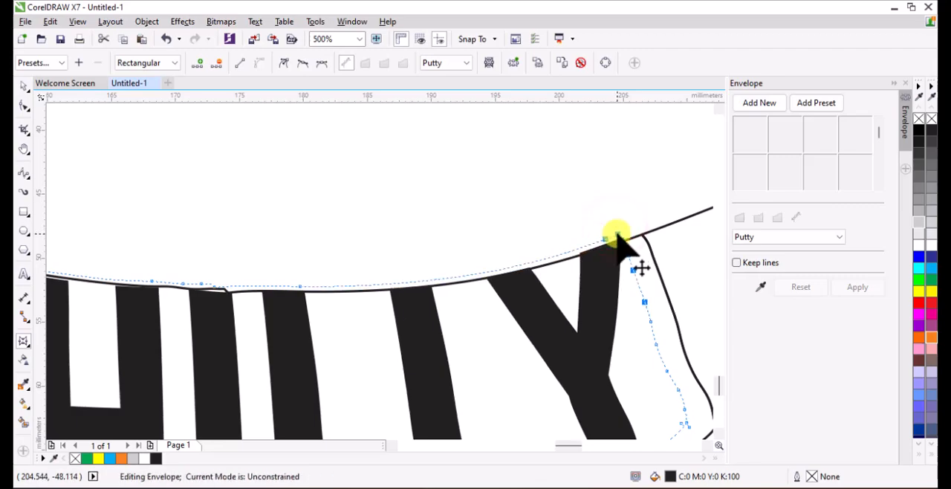
pyautogui.scroll(-2, 604, 251)
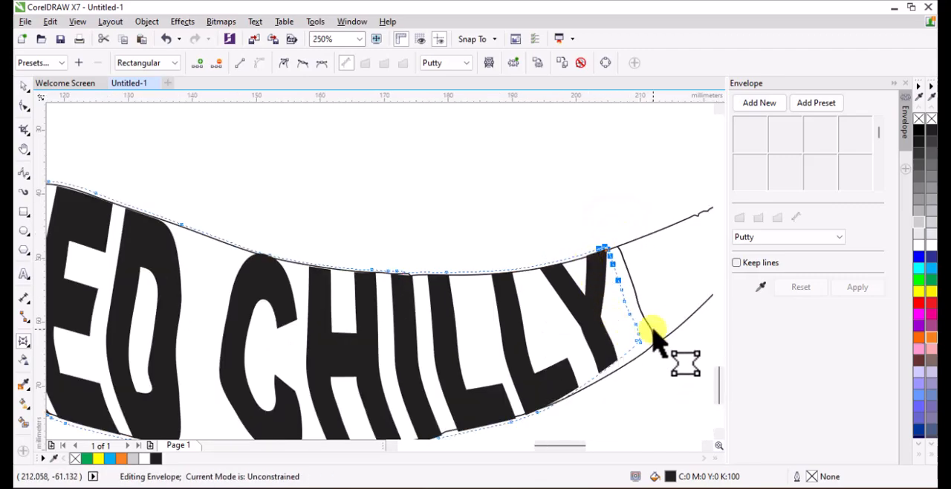
# Move the lower envelope corner nodes at the Y outward to the body outline and finish editing the envelope.
pyautogui.moveTo(654, 329); pyautogui.dragTo(592, 401)
pyautogui.scroll(1, 634, 348)
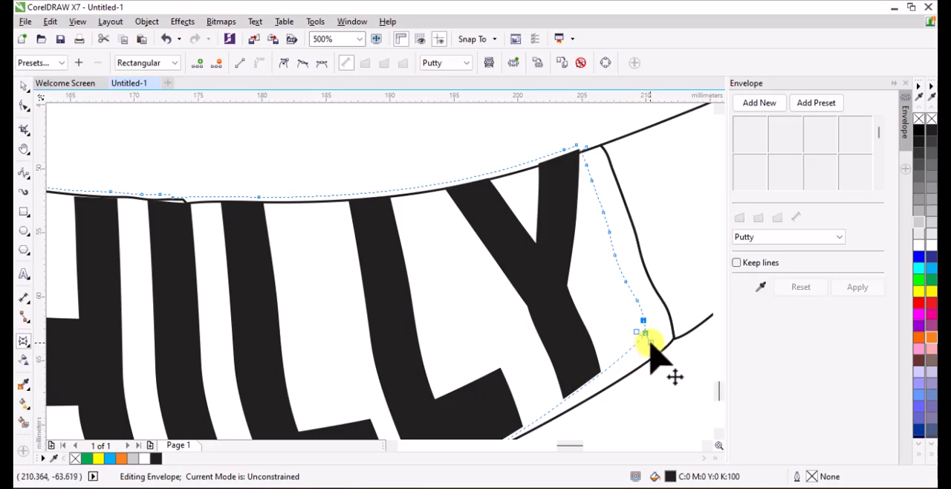
pyautogui.moveTo(646, 340); pyautogui.dragTo(654, 352)
pyautogui.scroll(-1, 653, 354)
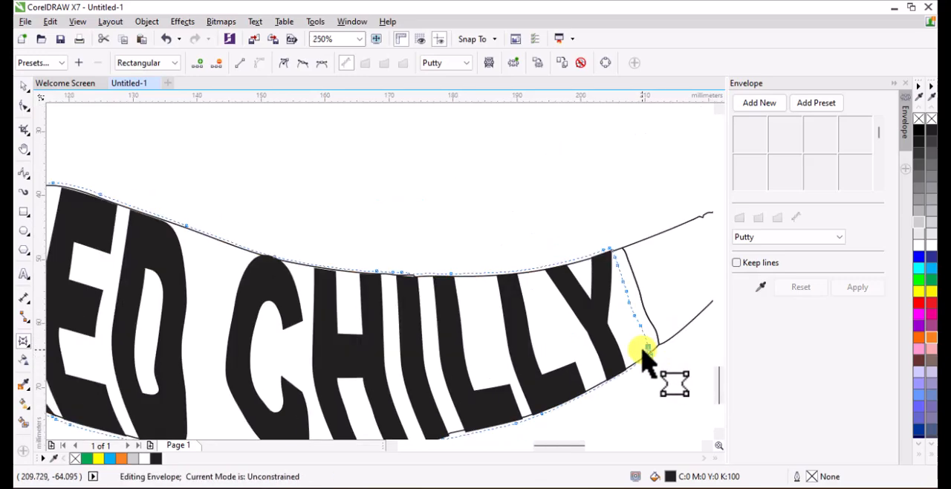
pyautogui.scroll(-1, 505, 316)
pyautogui.scroll(2, 269, 249)
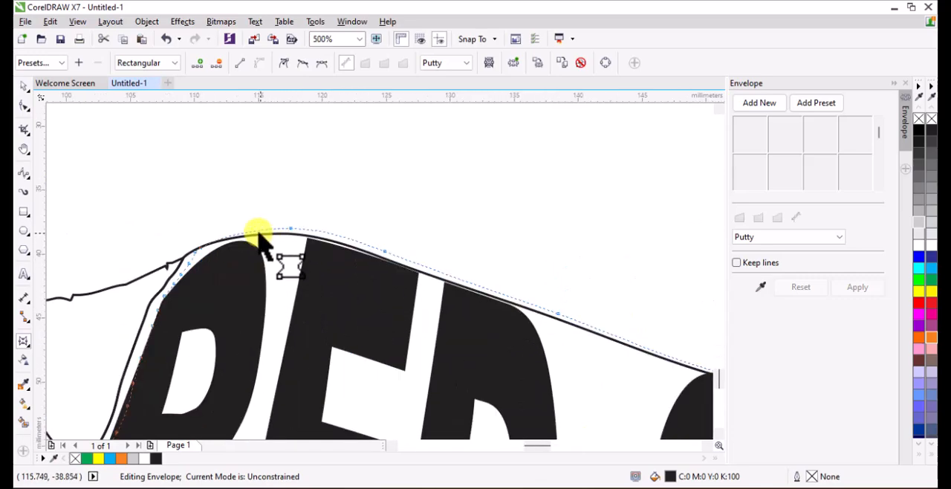
pyautogui.scroll(-1, 250, 267)
pyautogui.scroll(-1, 256, 281)
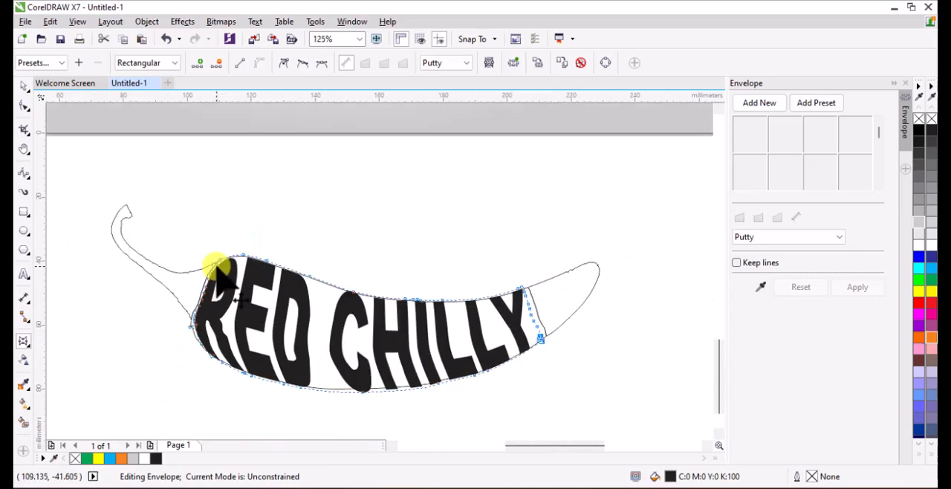
pyautogui.click(22, 87)
pyautogui.click(334, 196)
pyautogui.scroll(-1, 312, 212)
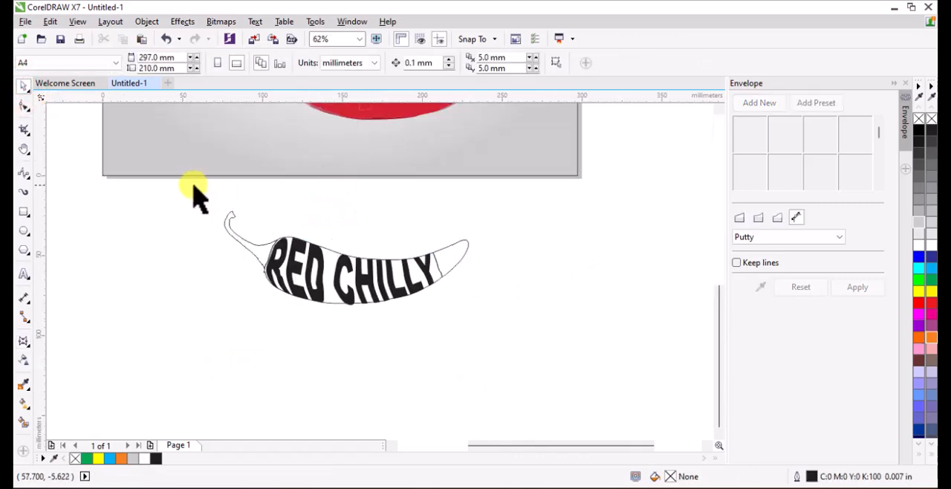
# Delete the chilli's middle body outline, keeping the RED CHILLY text and the stem and tip outlines.
pyautogui.hotkey('ctrl', 'z')
pyautogui.scroll(1, 312, 246)
pyautogui.click(251, 234)
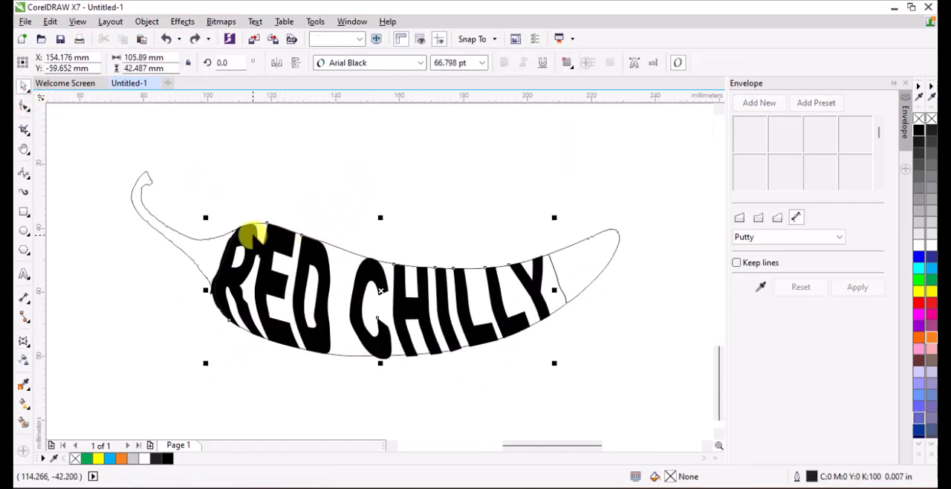
pyautogui.moveTo(109, 171); pyautogui.dragTo(644, 382)
pyautogui.click(397, 383)
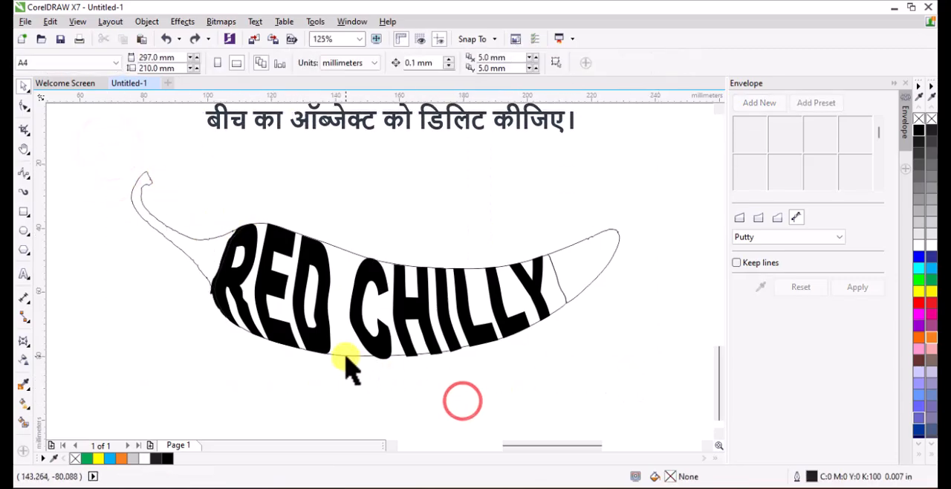
pyautogui.click(346, 351)
pyautogui.press('Delete')
pyautogui.click(192, 191)
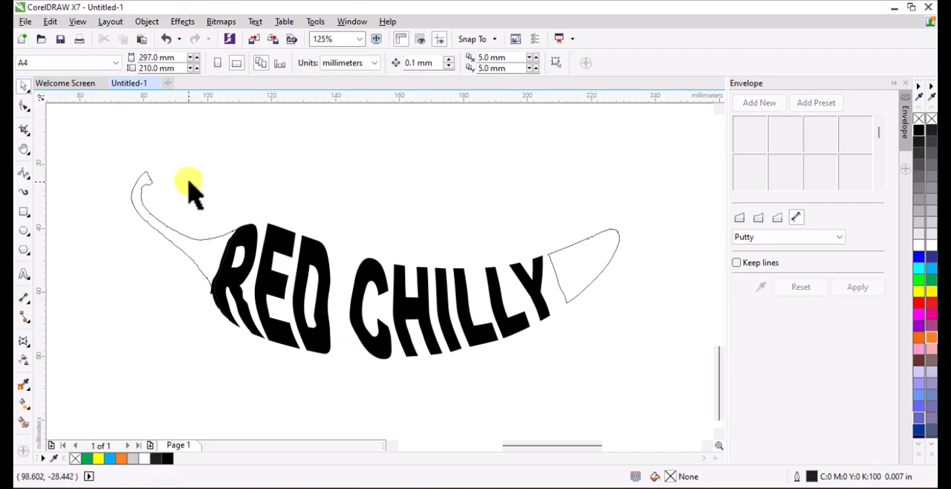
# Weld the RED CHILLY text with the stem and tip outlines into a single curve.
pyautogui.moveTo(100, 142); pyautogui.dragTo(659, 418)
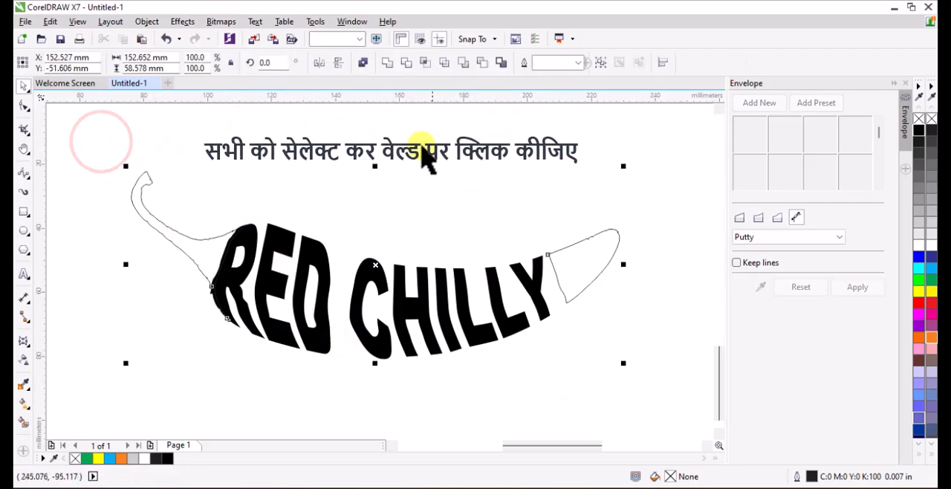
pyautogui.click(386, 65)
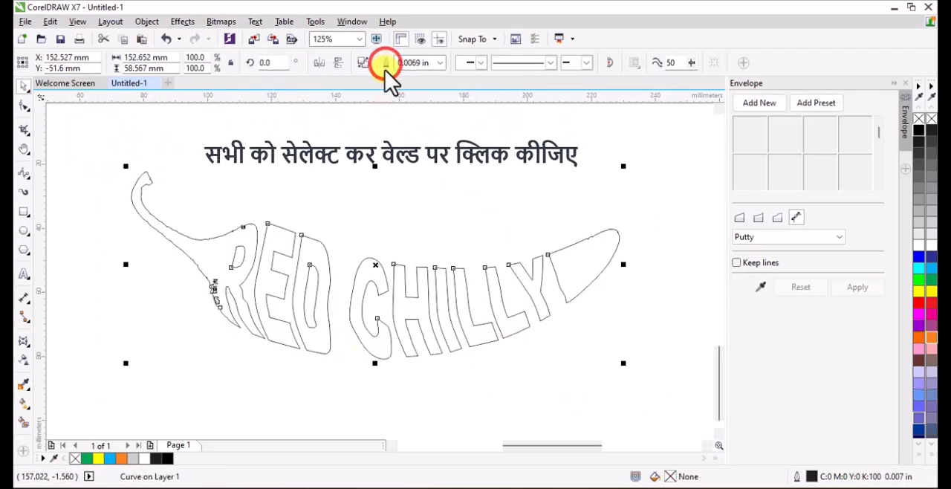
pyautogui.click(370, 167)
# Delete the stray extra nodes and subpaths of the welded curve where the stem meets the R.
pyautogui.click(214, 283)
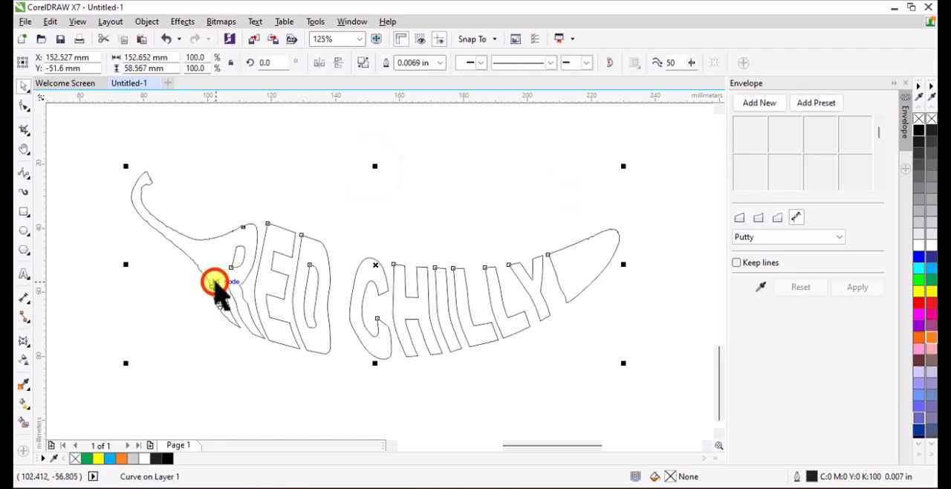
pyautogui.click(27, 104)
pyautogui.scroll(2, 216, 294)
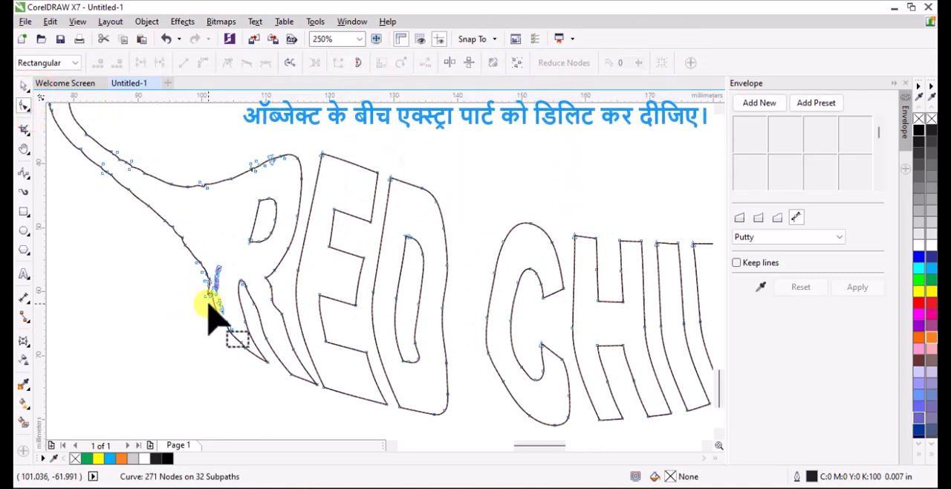
pyautogui.scroll(4, 209, 305)
pyautogui.moveTo(233, 163)
pyautogui.mouseDown()
pyautogui.moveTo(272, 270)
pyautogui.moveTo(273, 338)
pyautogui.moveTo(285, 338)
pyautogui.mouseUp()
pyautogui.press('Delete')
pyautogui.press('Delete')
pyautogui.scroll(-2, 275, 327)
pyautogui.scroll(1, 279, 336)
pyautogui.press('Delete')
pyautogui.scroll(-1, 283, 332)
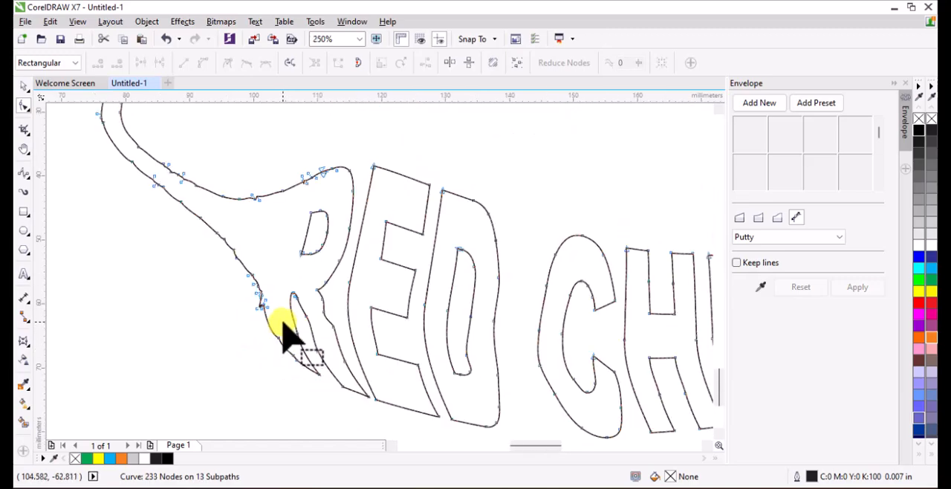
# Move the traced chilli group off the page to the empty area right of the page.
pyautogui.scroll(-1, 284, 338)
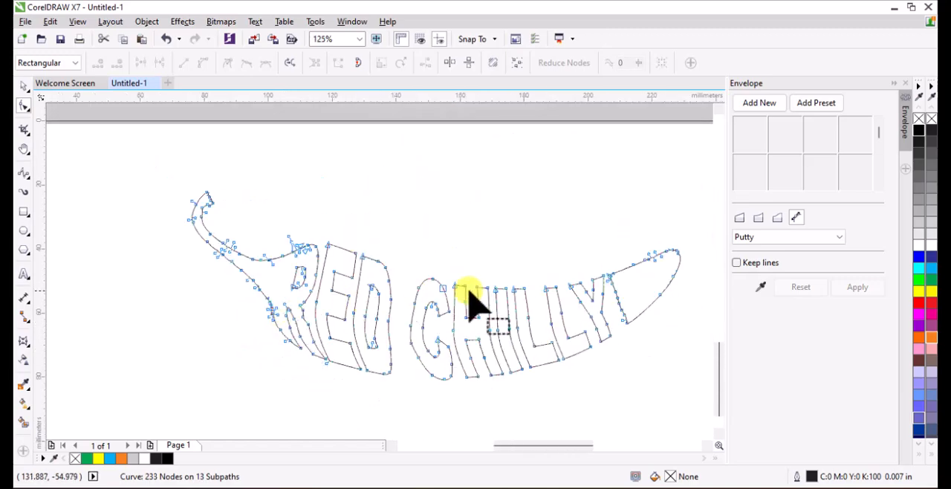
pyautogui.click(25, 85)
pyautogui.scroll(-1, 315, 223)
pyautogui.click(444, 214)
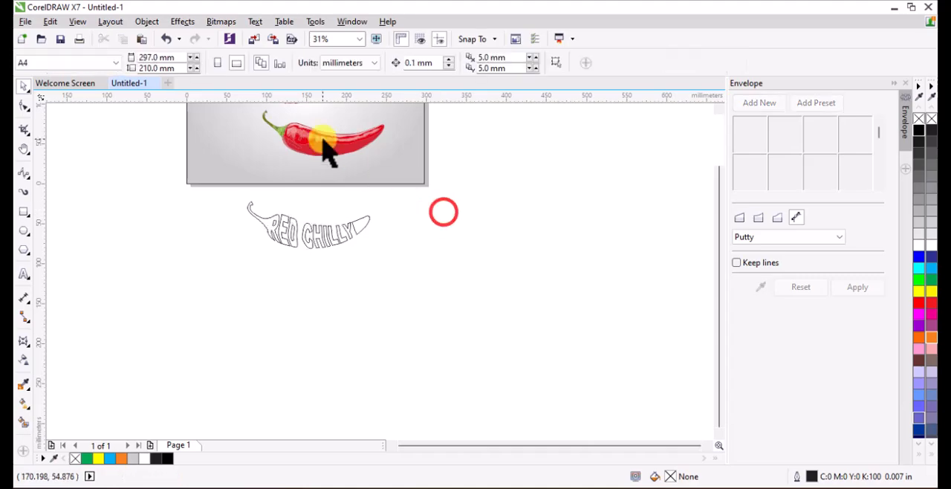
pyautogui.moveTo(323, 153); pyautogui.dragTo(473, 251)
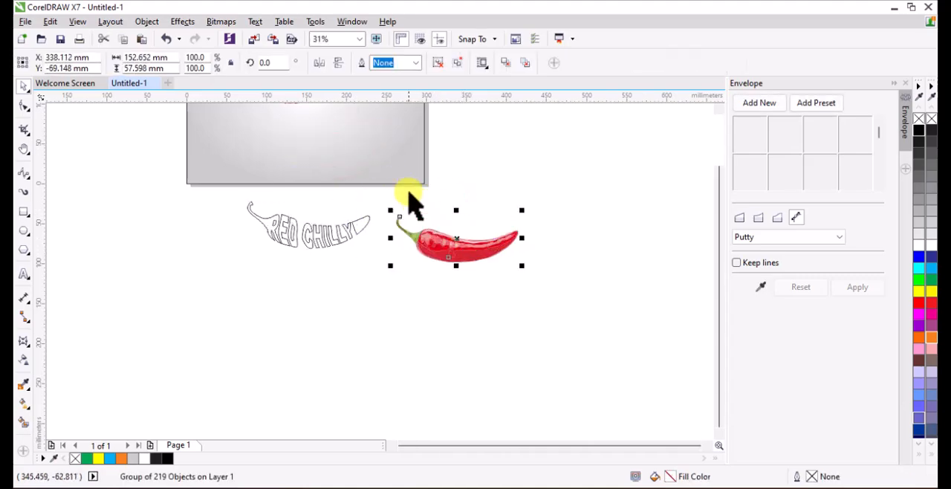
pyautogui.scroll(-2, 414, 202)
pyautogui.scroll(1, 419, 208)
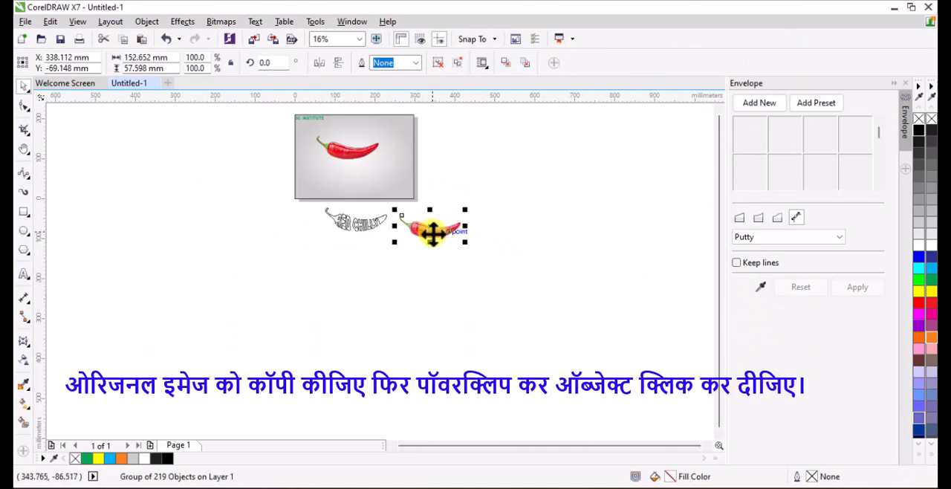
pyautogui.moveTo(432, 232); pyautogui.dragTo(515, 166)
# Place the original chilli photo beside the RED CHILLY lettering, at about X 324 mm, Y -51.6 mm.
pyautogui.moveTo(349, 152); pyautogui.dragTo(449, 249)
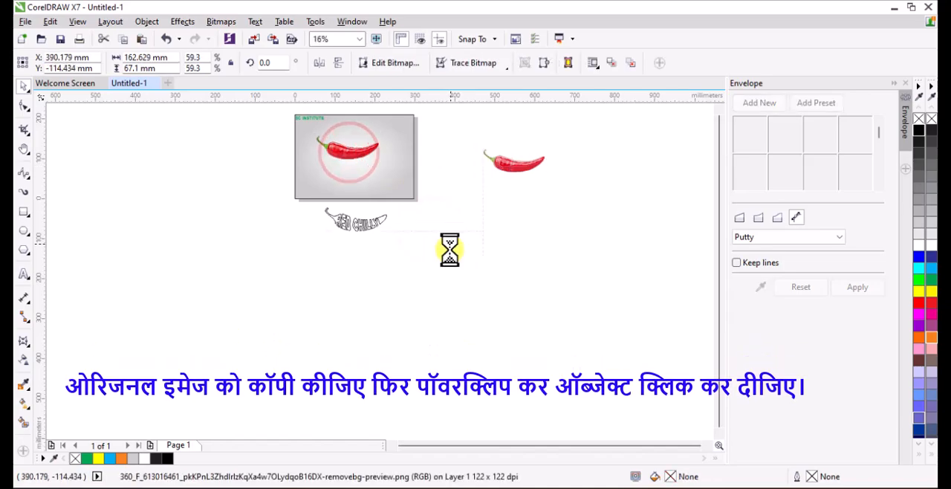
pyautogui.scroll(4, 333, 217)
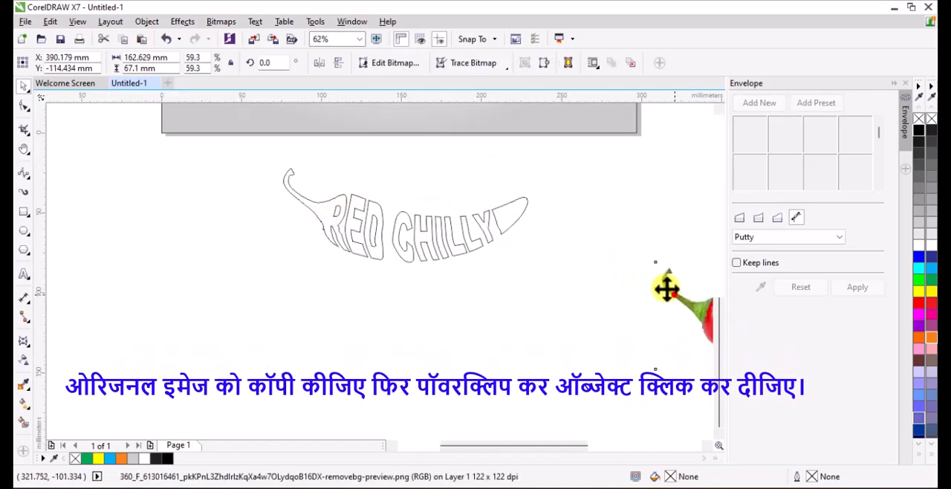
pyautogui.moveTo(667, 289); pyautogui.dragTo(579, 199)
# PowerClip the chilli photo inside the RED CHILLY lettering curve.
pyautogui.rightClick(580, 199)
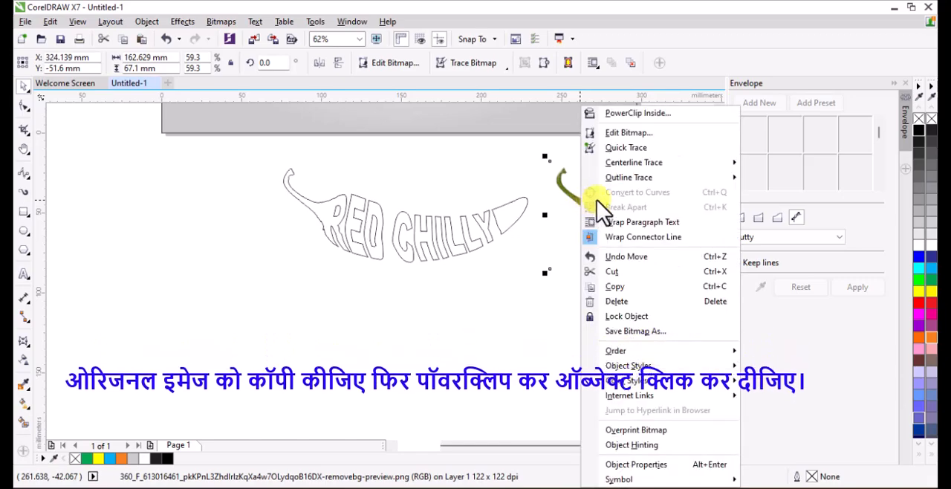
pyautogui.click(636, 111)
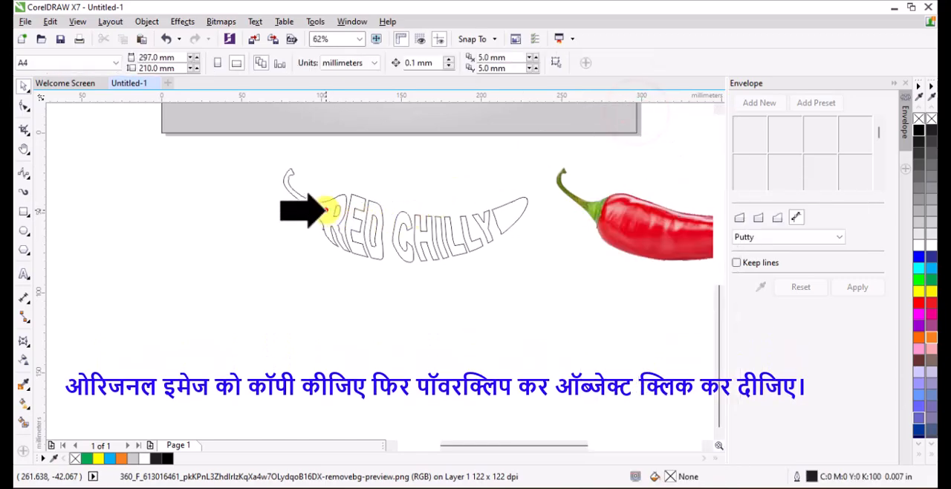
pyautogui.click(327, 212)
pyautogui.click(448, 273)
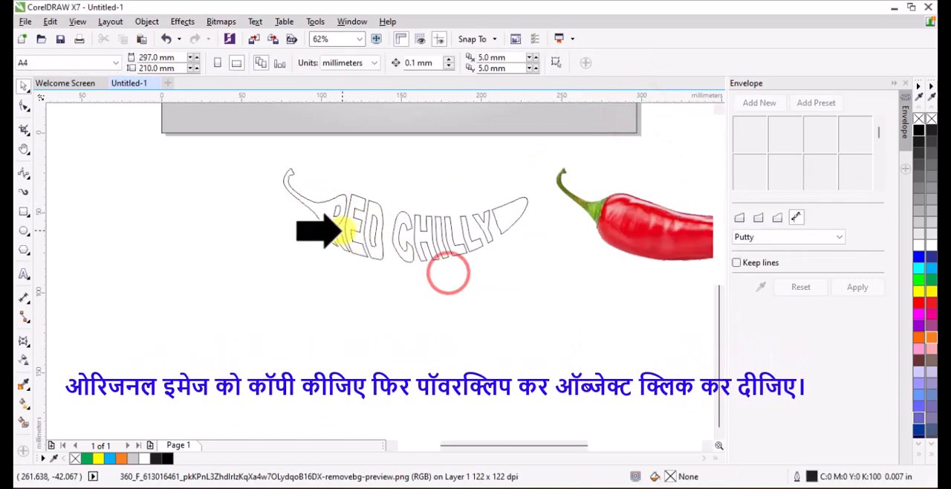
pyautogui.click(358, 240)
pyautogui.scroll(4, 358, 239)
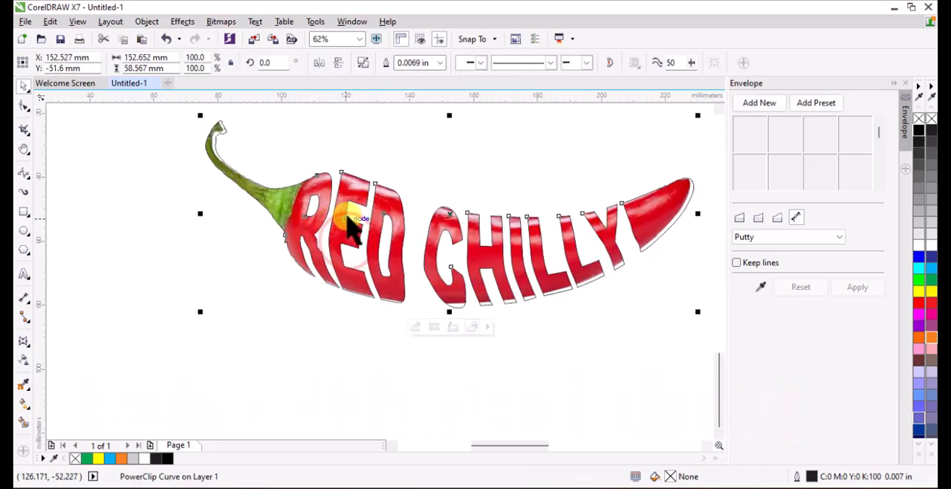
# Open the PowerClip contents for editing and shift the photo down to about Y -52.8 mm, towards the letters' lower edges.
pyautogui.scroll(-2, 269, 207)
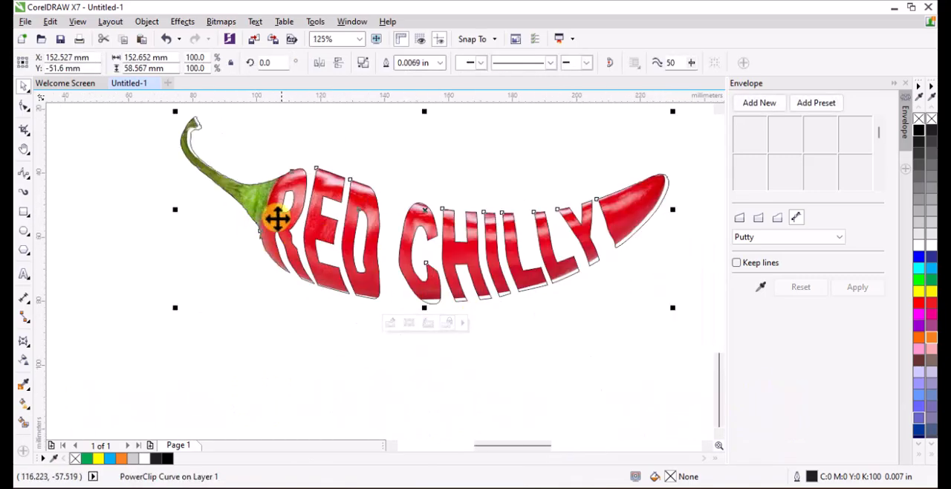
pyautogui.keyDown('ctrl'); pyautogui.click(264, 194); pyautogui.keyUp('ctrl')
pyautogui.scroll(2, 471, 287)
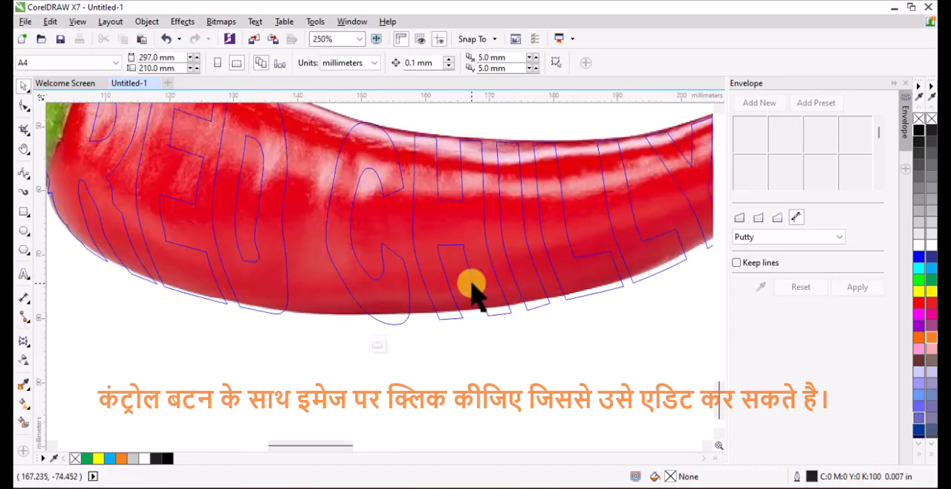
pyautogui.click(455, 235)
pyautogui.moveTo(455, 235); pyautogui.dragTo(452, 233)
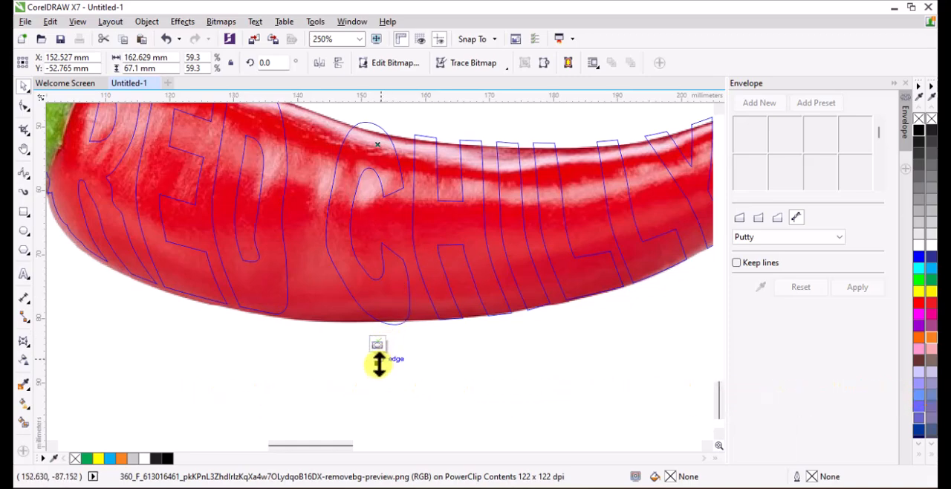
pyautogui.click(378, 363)
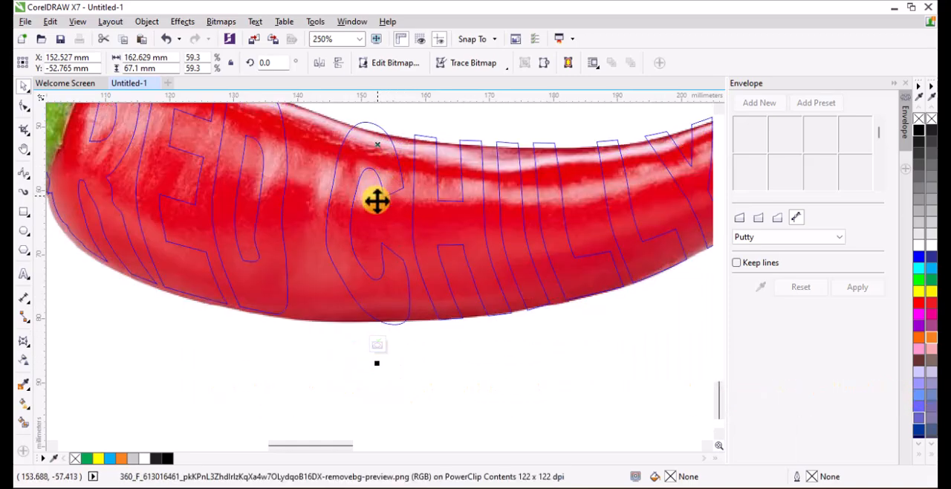
pyautogui.scroll(-2, 377, 200)
pyautogui.scroll(1, 395, 163)
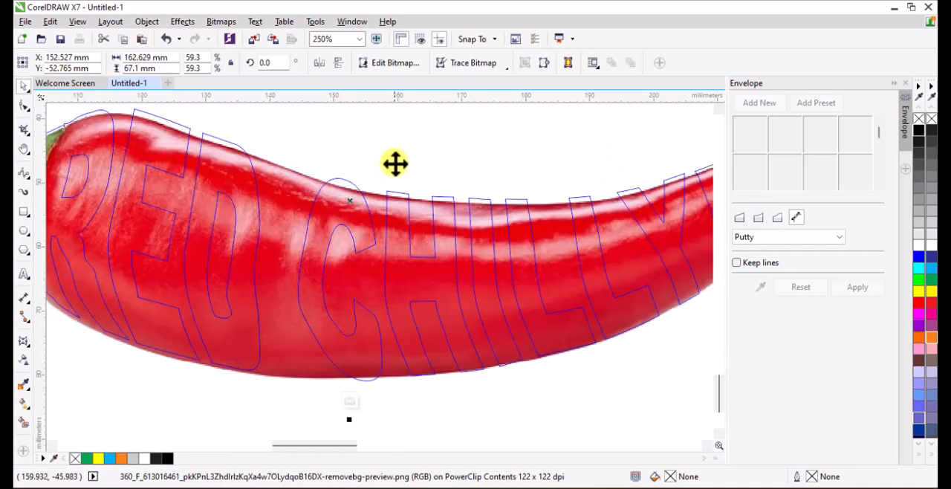
pyautogui.scroll(-2, 390, 212)
pyautogui.scroll(1, 386, 155)
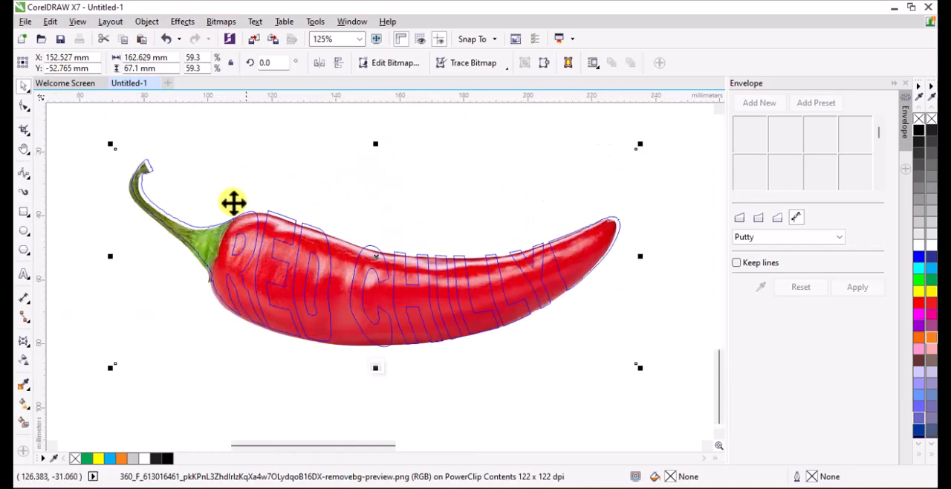
# Align the photo with the stem and body outlines at about X 153.3 mm, Y -52.1 mm, and finish editing the PowerClip.
pyautogui.scroll(1, 234, 202)
pyautogui.moveTo(210, 268); pyautogui.dragTo(220, 264)
pyautogui.press('Left')
pyautogui.press('Left')
pyautogui.press('Left')
pyautogui.press('Left')
pyautogui.press('Left')
pyautogui.press('Left')
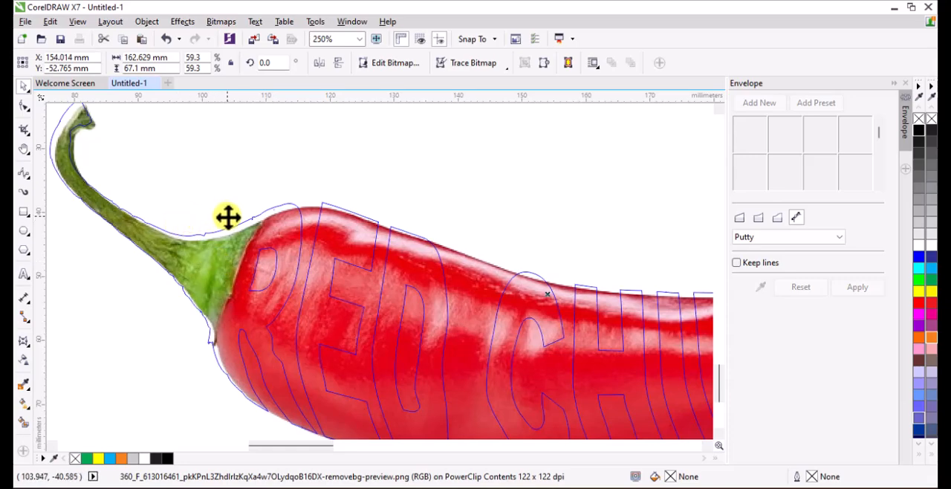
pyautogui.press('Left')
pyautogui.press('Left')
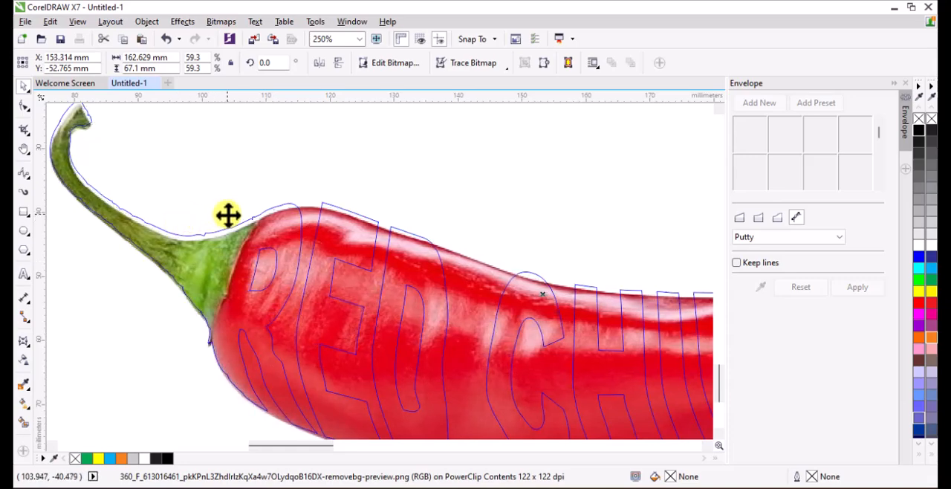
pyautogui.press('Up')
pyautogui.press('Up')
pyautogui.press('Up')
pyautogui.press('Up')
pyautogui.press('Up')
pyautogui.press('Up')
pyautogui.press('Up')
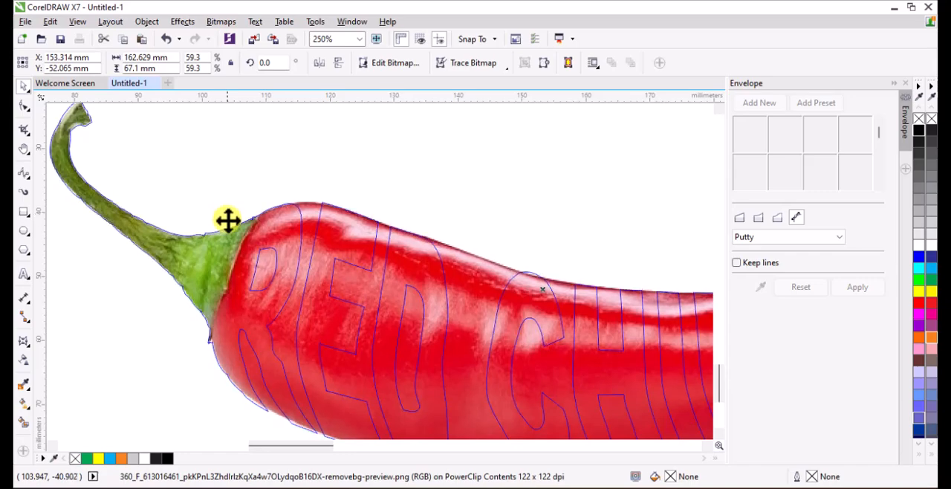
pyautogui.scroll(-2, 217, 225)
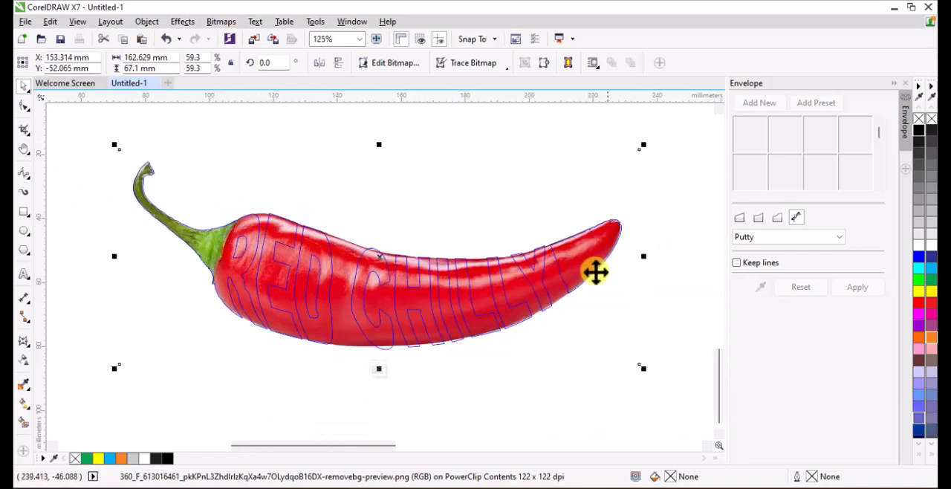
pyautogui.click(379, 368)
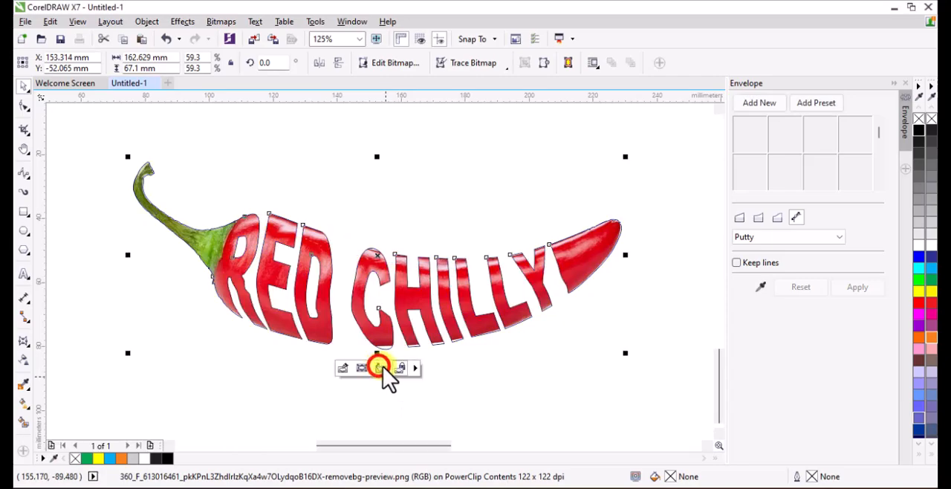
# Move the photo-filled lettering up towards the page and remove its outline.
pyautogui.click(490, 361)
pyautogui.moveTo(401, 305); pyautogui.dragTo(371, 234)
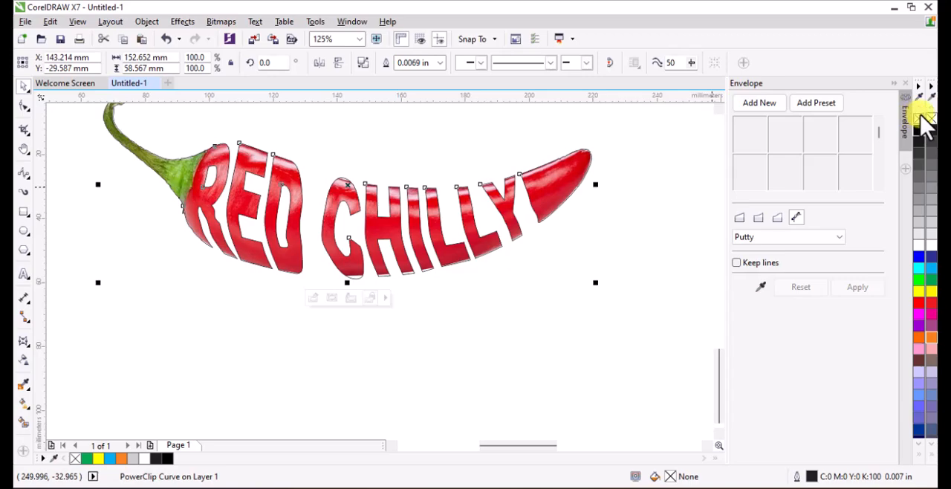
pyautogui.click(548, 304)
pyautogui.scroll(-2, 250, 218)
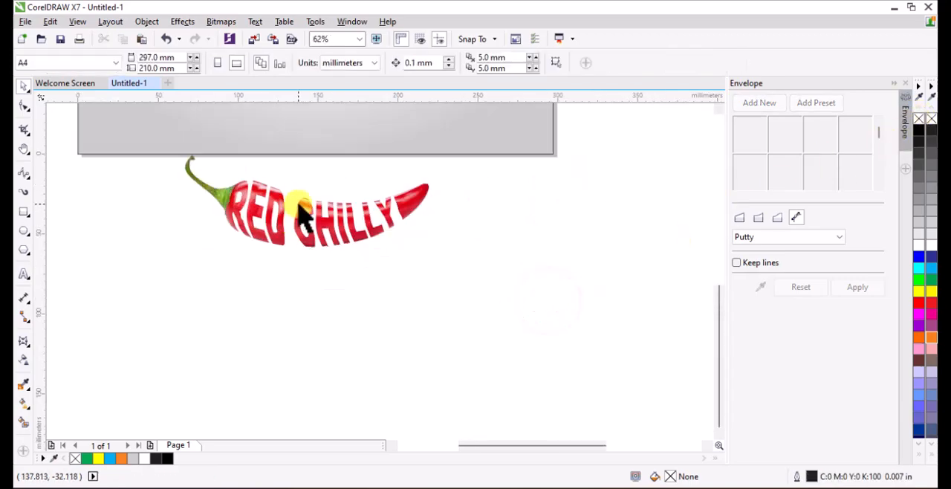
pyautogui.scroll(4, 300, 216)
pyautogui.scroll(1, 301, 215)
pyautogui.scroll(-3, 301, 215)
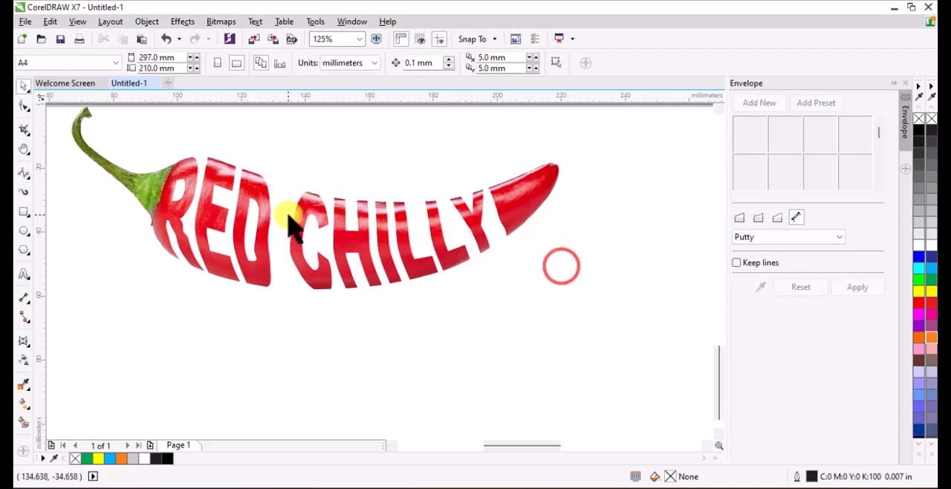
# Move the photo-filled lettering down clear of the page edge, to about X 141.8 mm, Y -42.2 mm.
pyautogui.click(248, 218)
pyautogui.scroll(-2, 256, 227)
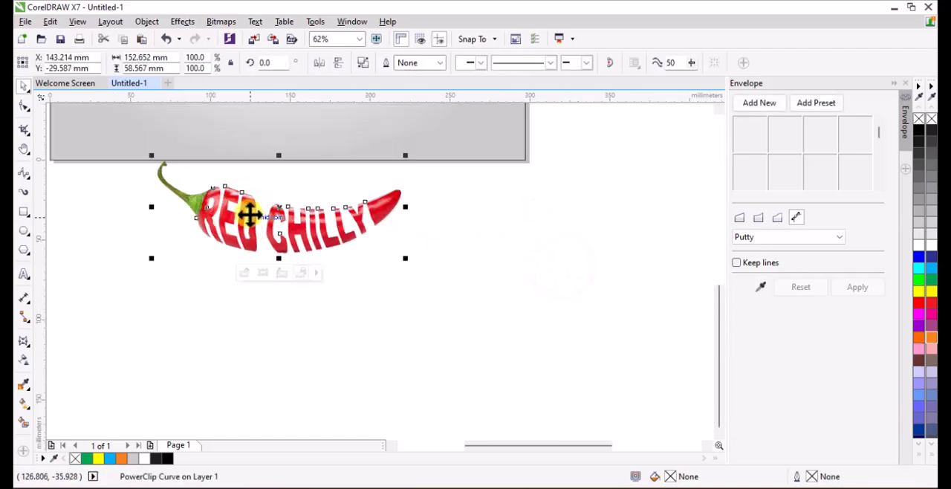
pyautogui.moveTo(249, 215); pyautogui.dragTo(247, 236)
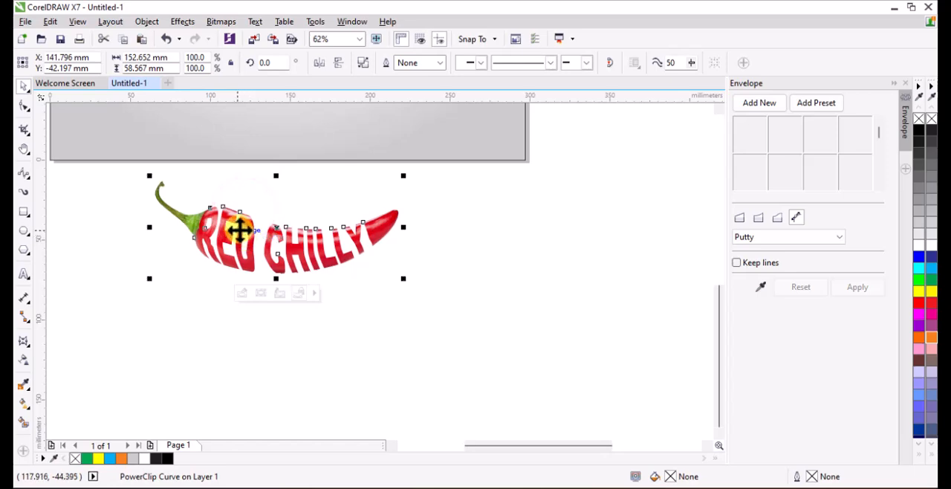
# Duplicate the photo-filled lettering and place the copy directly beneath the original, mirrored vertically as a reflection.
pyautogui.click(122, 39)
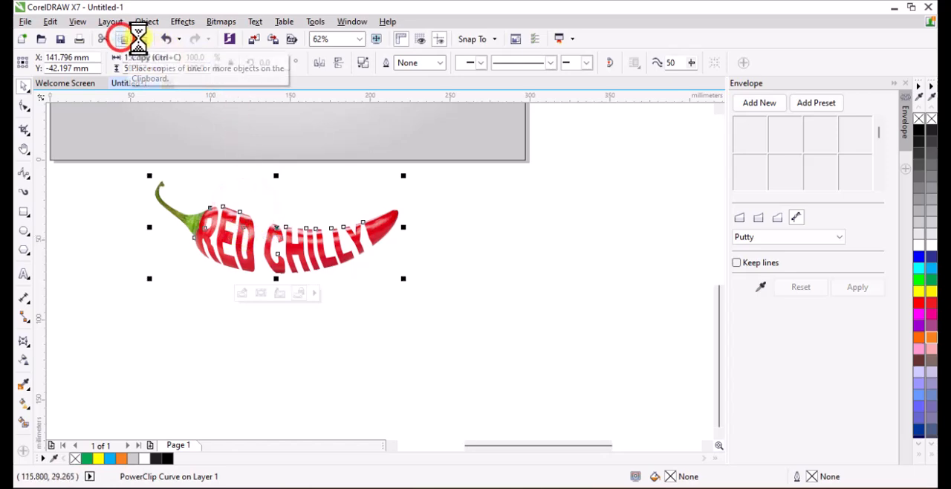
pyautogui.click(141, 38)
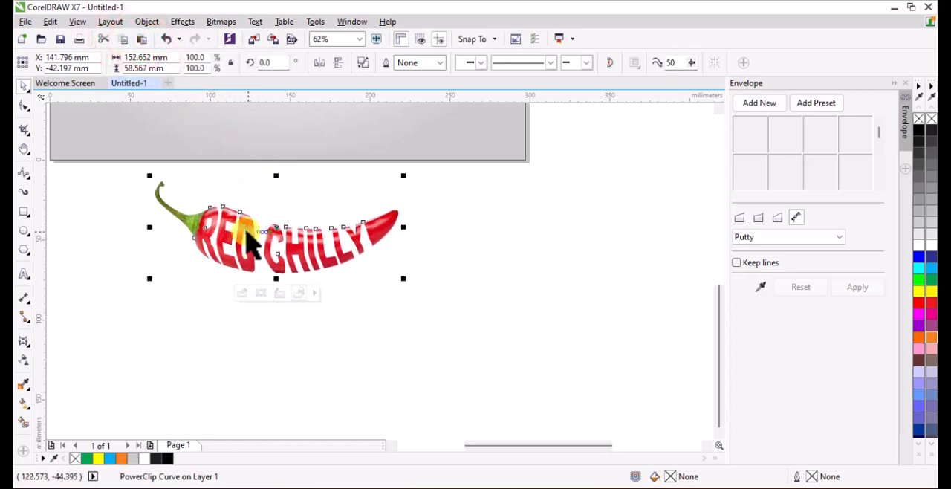
pyautogui.moveTo(251, 243); pyautogui.dragTo(232, 307)
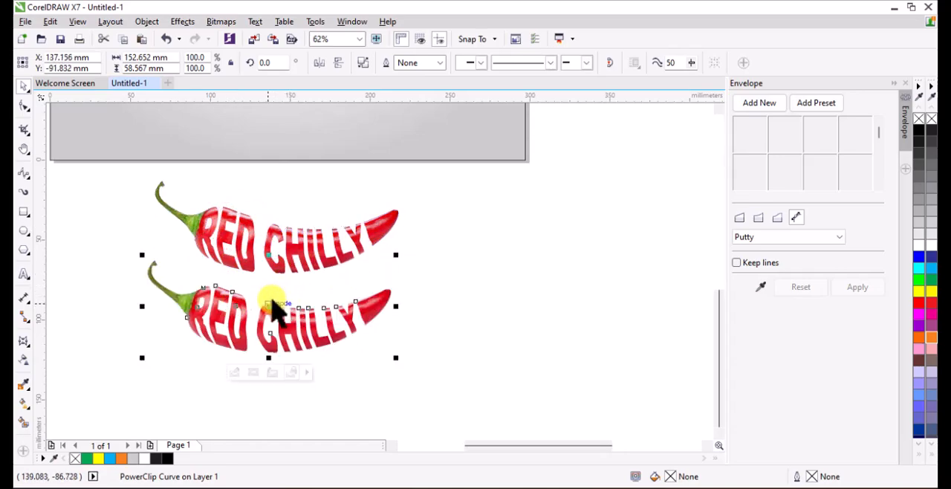
pyautogui.moveTo(270, 254); pyautogui.dragTo(272, 299)
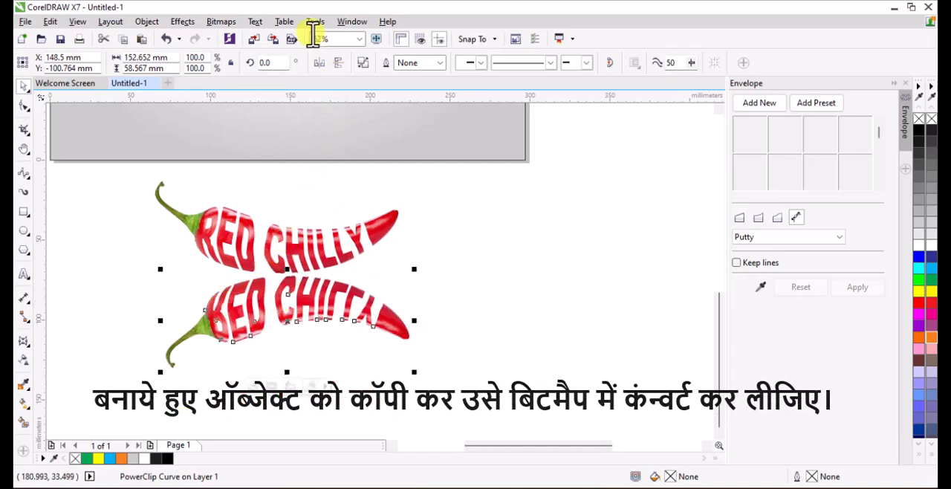
# Convert the mirrored lettering copy to a 300 dpi CMYK Color (32-bit) bitmap with a transparent background.
pyautogui.click(220, 22)
pyautogui.click(247, 37)
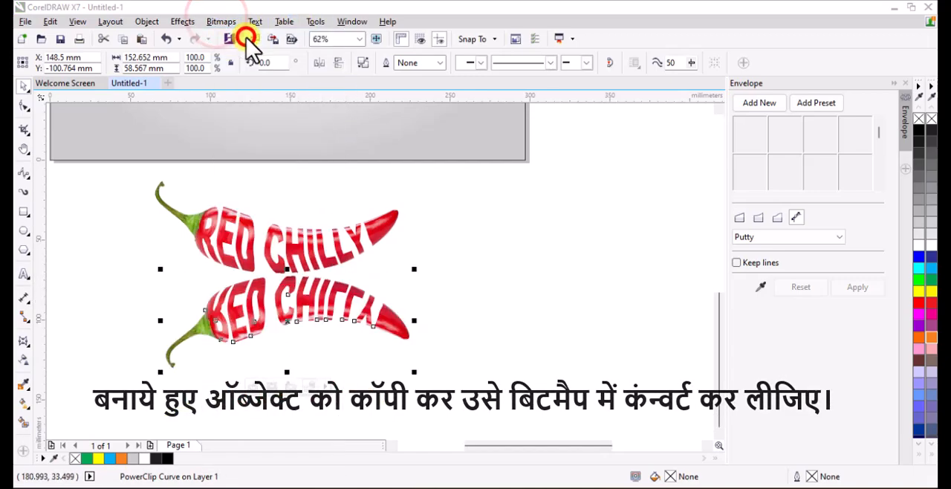
pyautogui.click(389, 286)
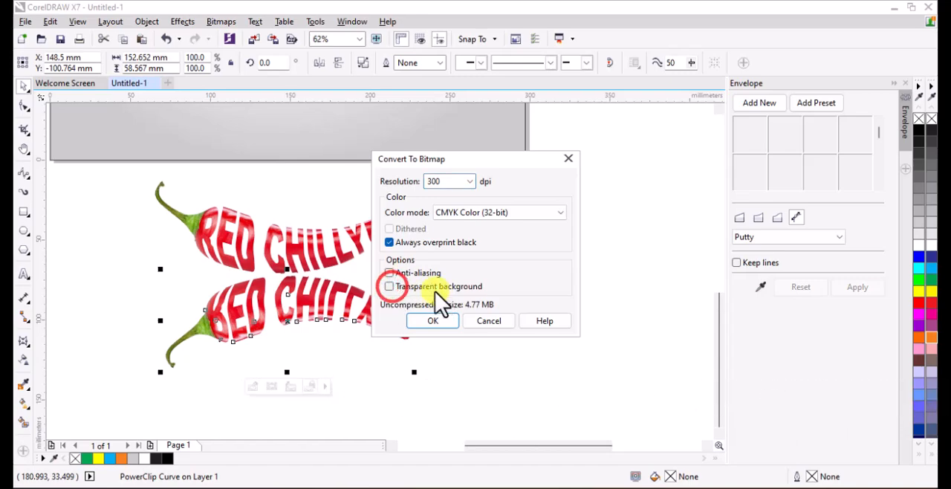
pyautogui.click(390, 286)
pyautogui.click(427, 322)
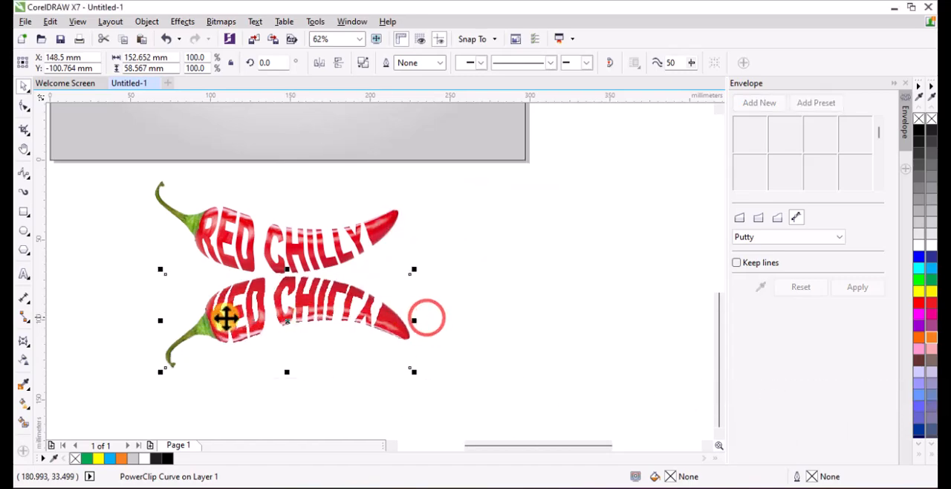
# Apply a linear transparency to the mirrored bitmap, fading it downward from its upper edge to about its middle.
pyautogui.click(24, 360)
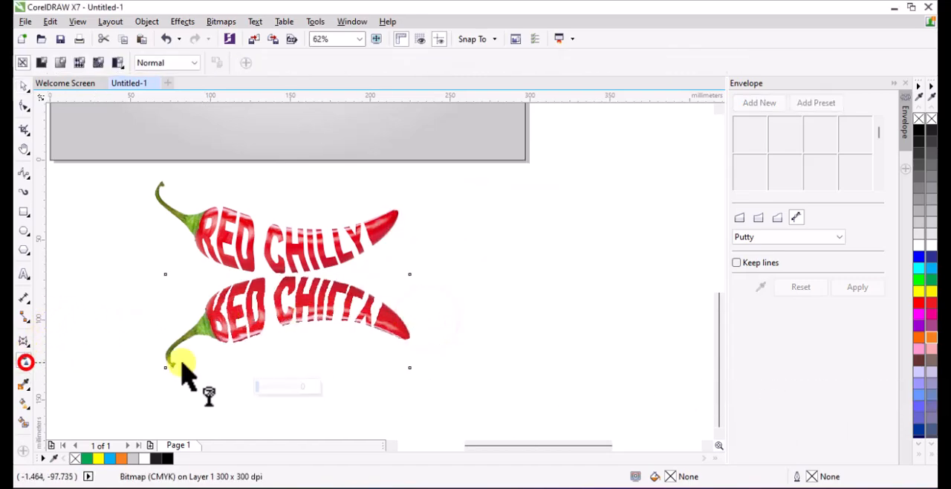
pyautogui.moveTo(289, 280); pyautogui.dragTo(288, 323)
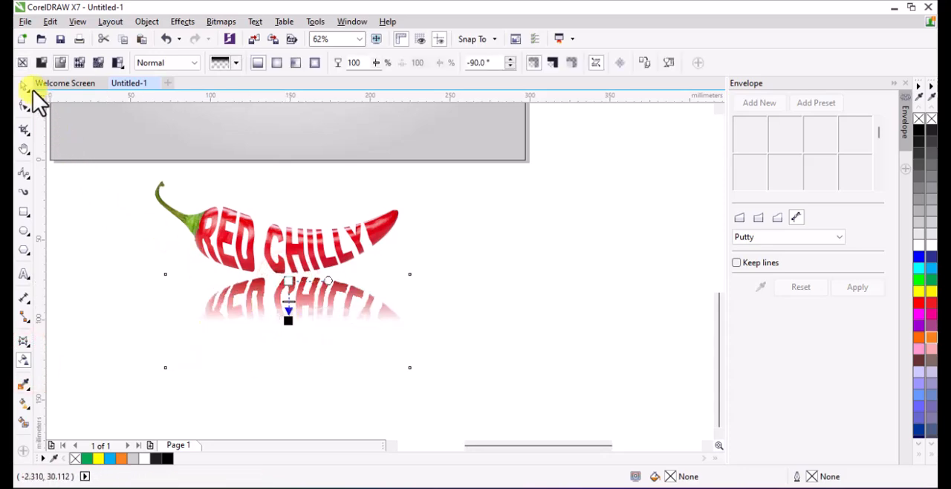
# Move the faded mirrored bitmap slightly up against the bottom of the lettering, to about Y -98.2 mm.
pyautogui.click(21, 86)
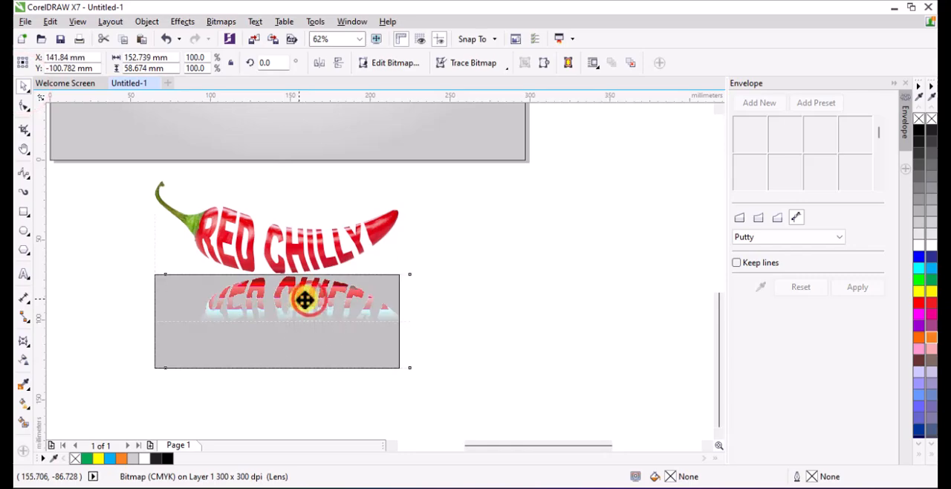
pyautogui.scroll(2, 282, 286)
pyautogui.moveTo(286, 289); pyautogui.dragTo(289, 278)
pyautogui.scroll(2, 290, 277)
# Group the photo-filled lettering together with its faded reflection.
pyautogui.scroll(-3, 290, 276)
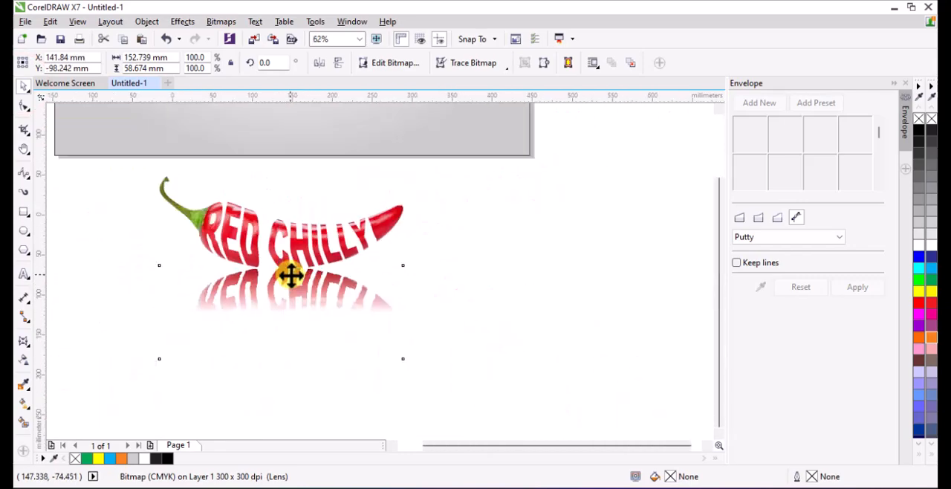
pyautogui.click(413, 288)
pyautogui.moveTo(108, 187); pyautogui.dragTo(449, 356)
pyautogui.rightClick(306, 269)
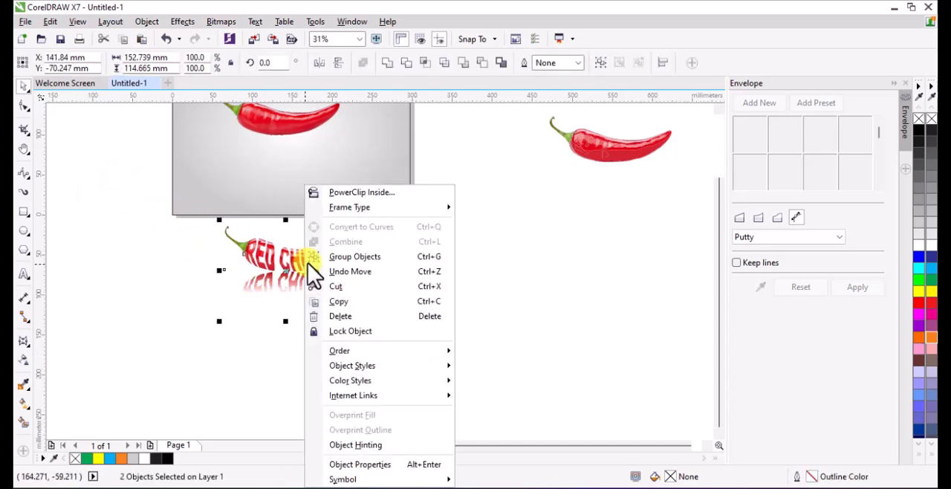
pyautogui.click(360, 257)
# Move the chilli photo off the page beside the other copy and delete both chilli photos.
pyautogui.scroll(-1, 352, 297)
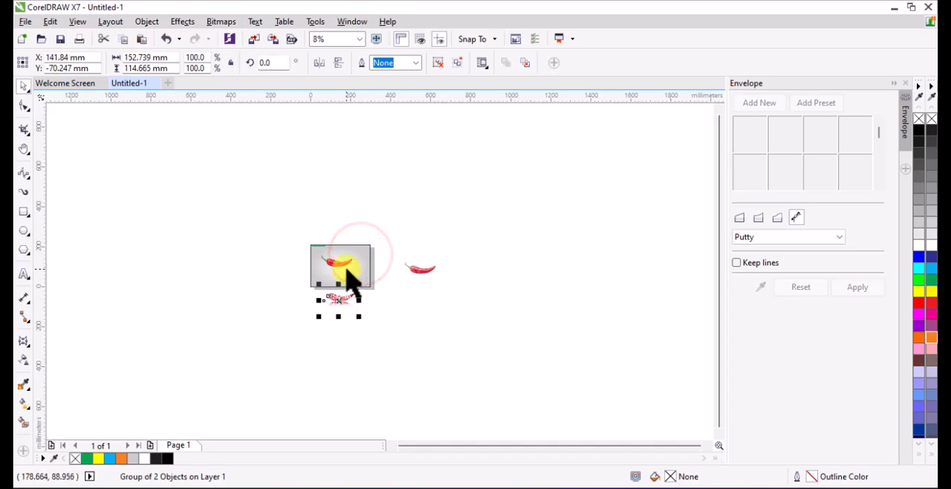
pyautogui.moveTo(338, 271); pyautogui.dragTo(514, 255)
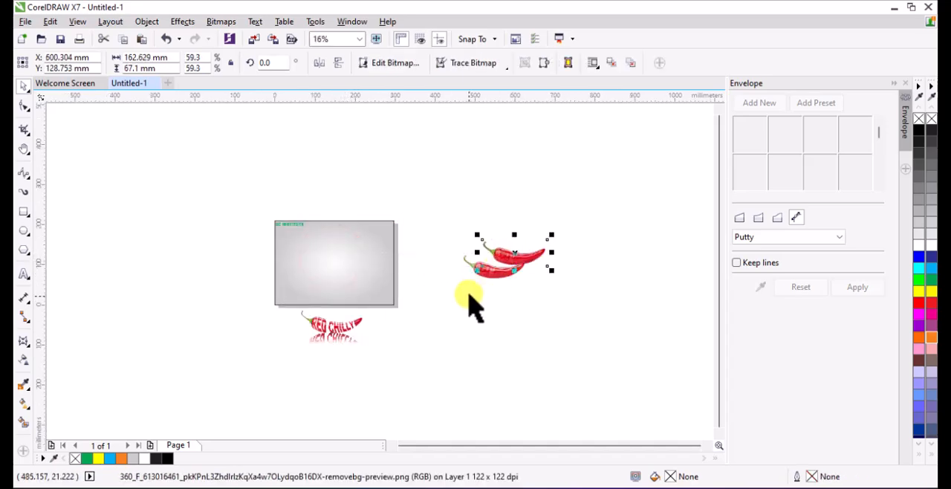
pyautogui.press('Delete')
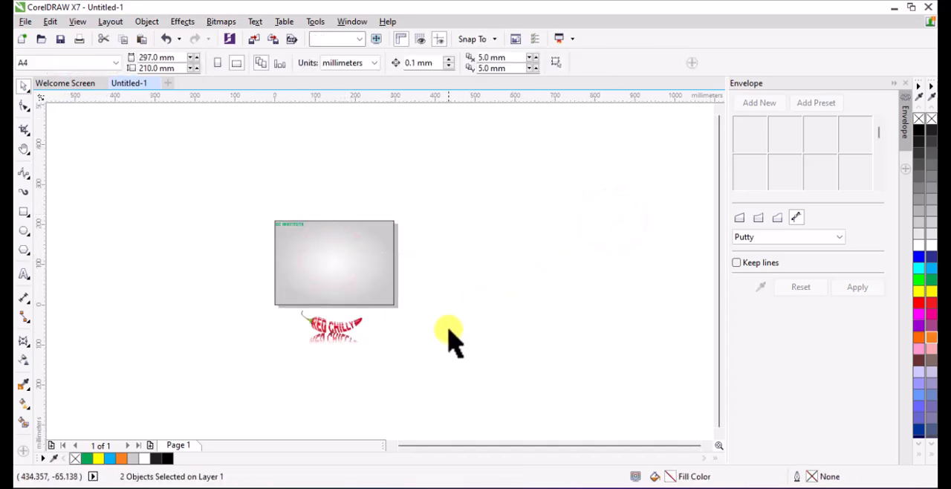
# Move the grouped artwork onto the grey page at about X 151 mm, Y 97.2 mm and scale it to 137% about its centre.
pyautogui.moveTo(332, 343); pyautogui.dragTo(345, 257)
pyautogui.scroll(2, 345, 257)
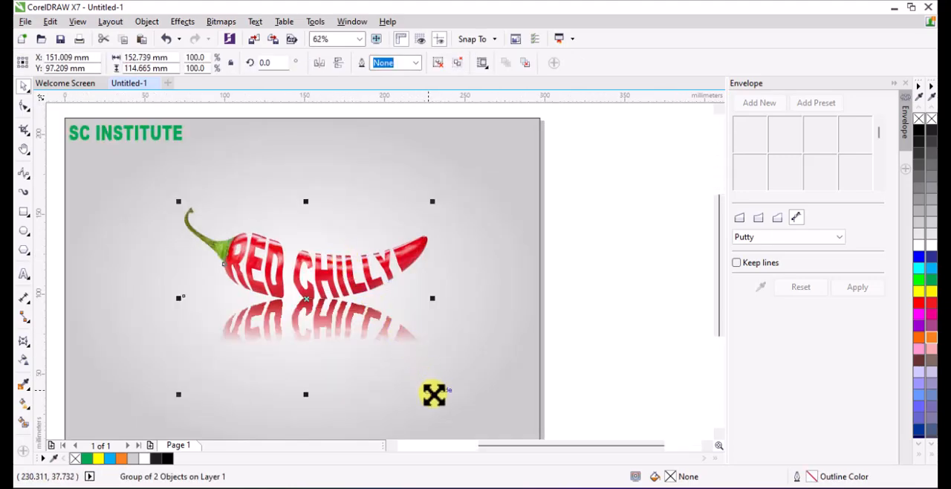
pyautogui.moveTo(434, 394); pyautogui.dragTo(503, 429)
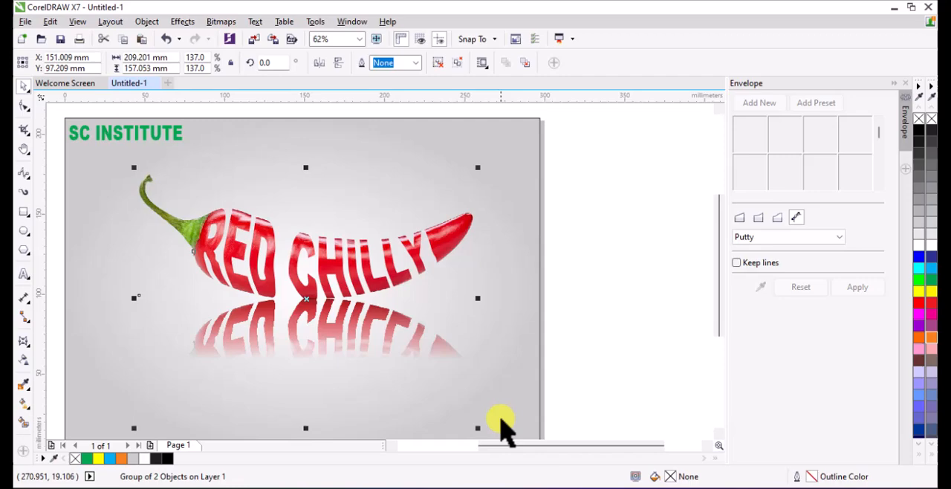
pyautogui.click(603, 354)
pyautogui.scroll(-1, 308, 323)
pyautogui.scroll(1, 308, 323)
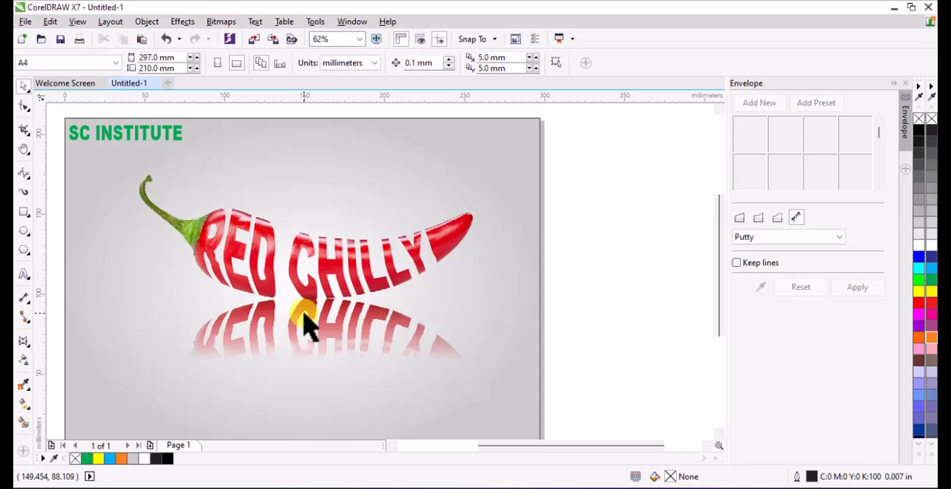
pyautogui.scroll(-1, 617, 265)
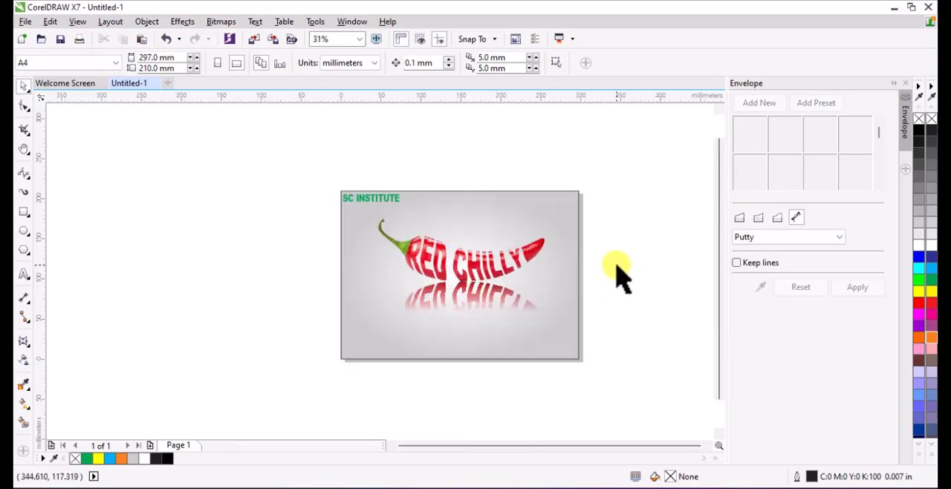
pyautogui.scroll(1, 617, 275)
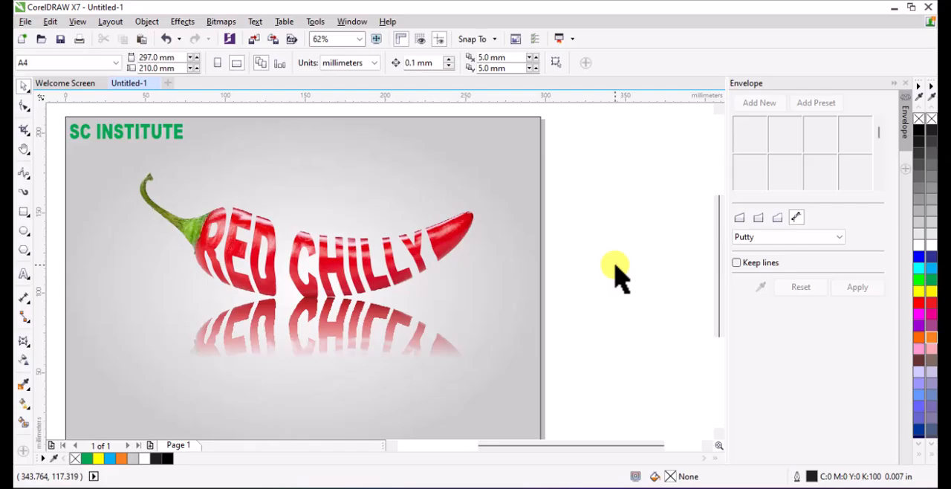